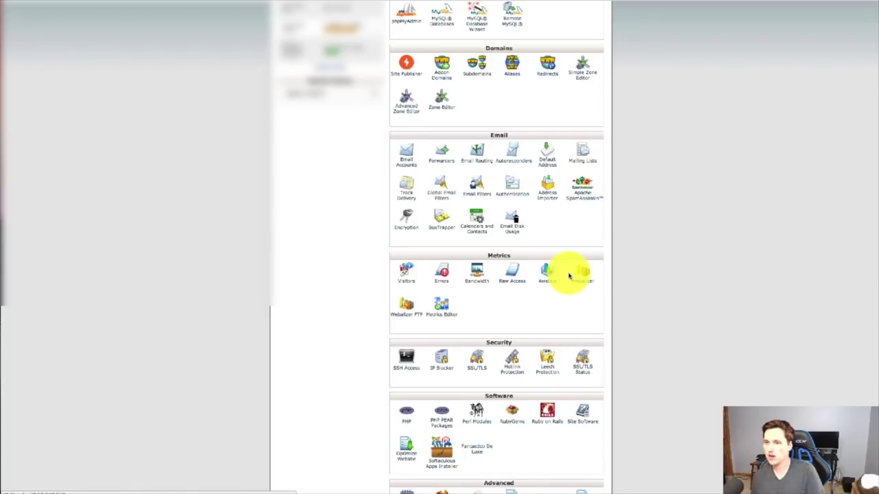
# Open Awstats in cPanel and view the traffic report for the first domain
pyautogui.click(568, 275)
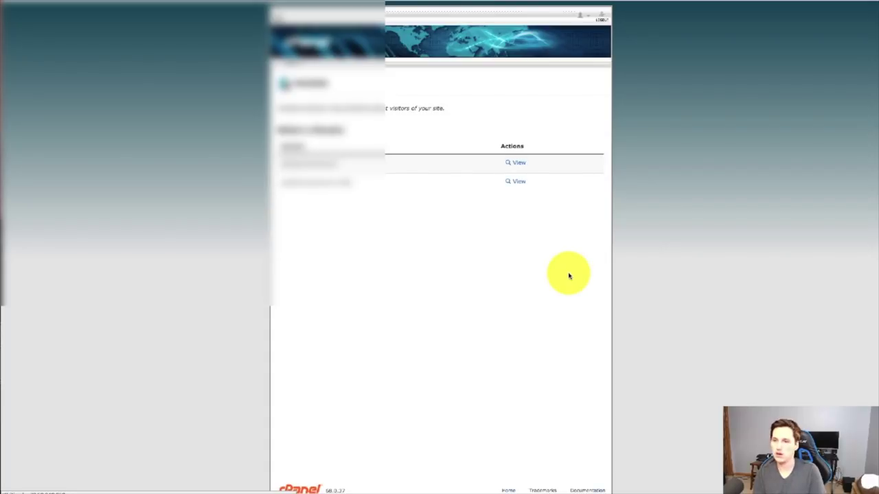
pyautogui.click(517, 168)
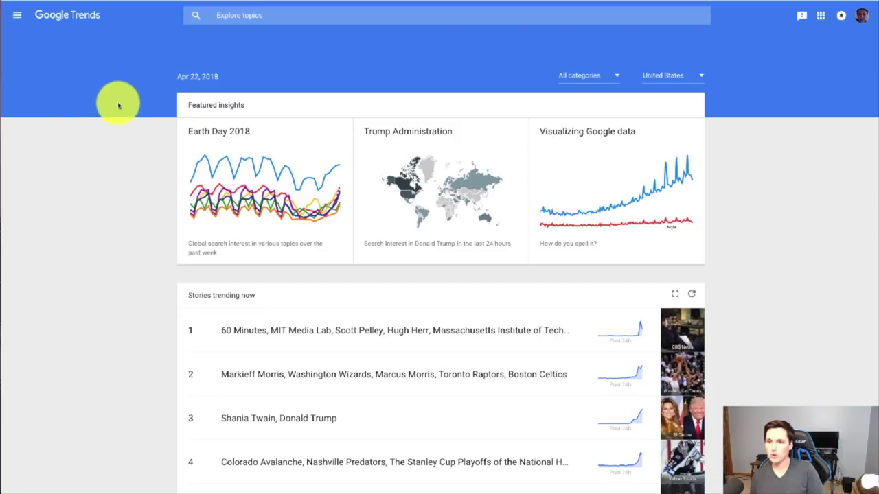
# Filter Google Trends stories to the Sci/Tech category and scroll down the list
pyautogui.click(617, 75)
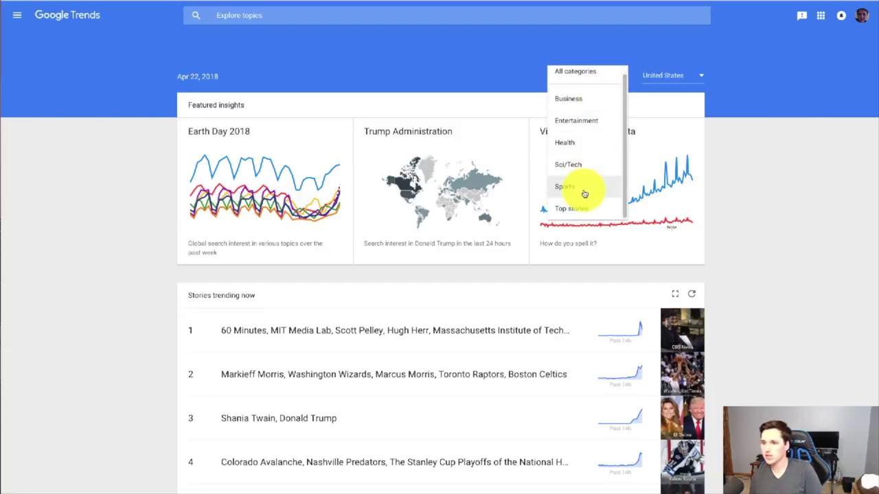
pyautogui.click(584, 168)
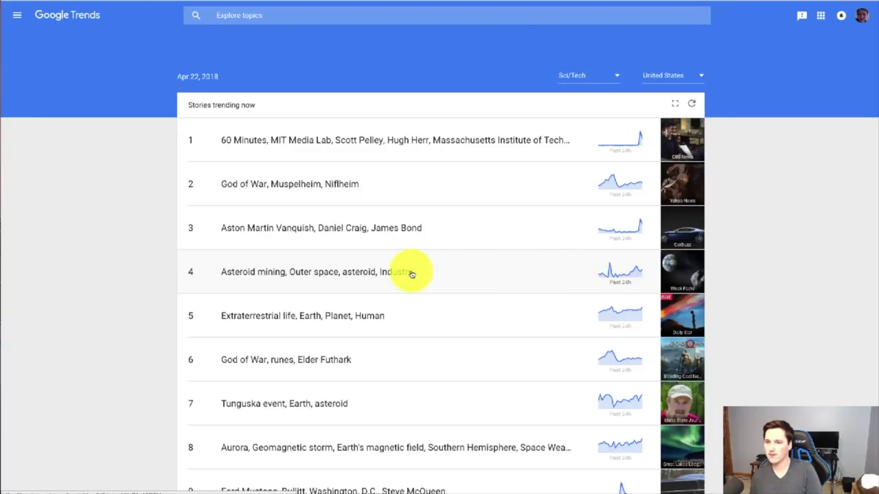
pyautogui.scroll(-1, 351, 249)
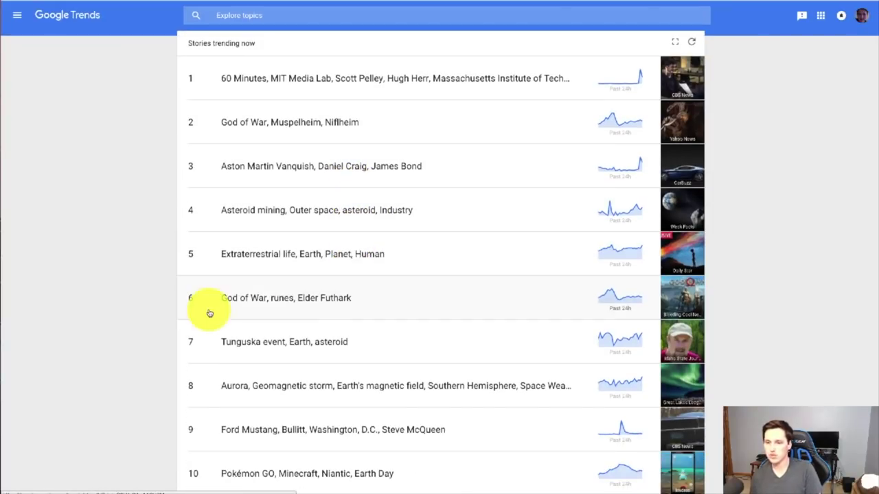
pyautogui.click(314, 300)
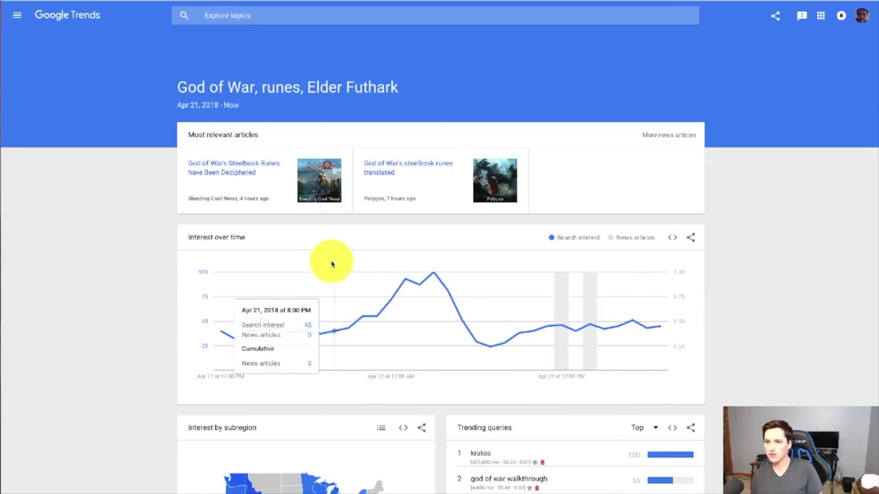
pyautogui.scroll(-1, 549, 342)
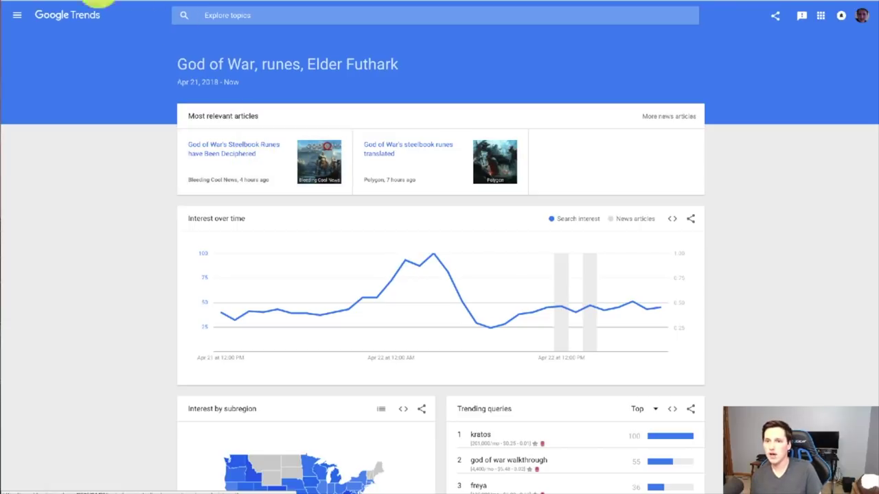
# Go back to the Sci/Tech trending stories list and scroll through it
pyautogui.hotkey('alt', 'Left')
pyautogui.scroll(-2, 462, 291)
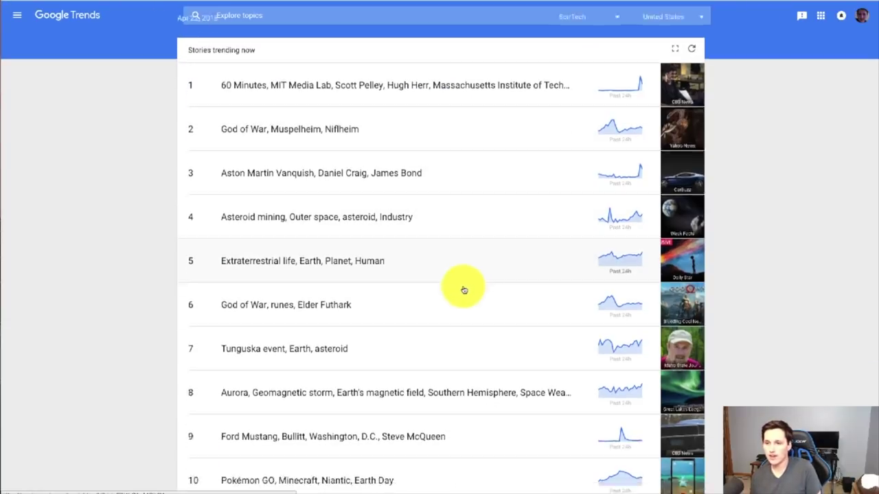
pyautogui.scroll(-8, 363, 345)
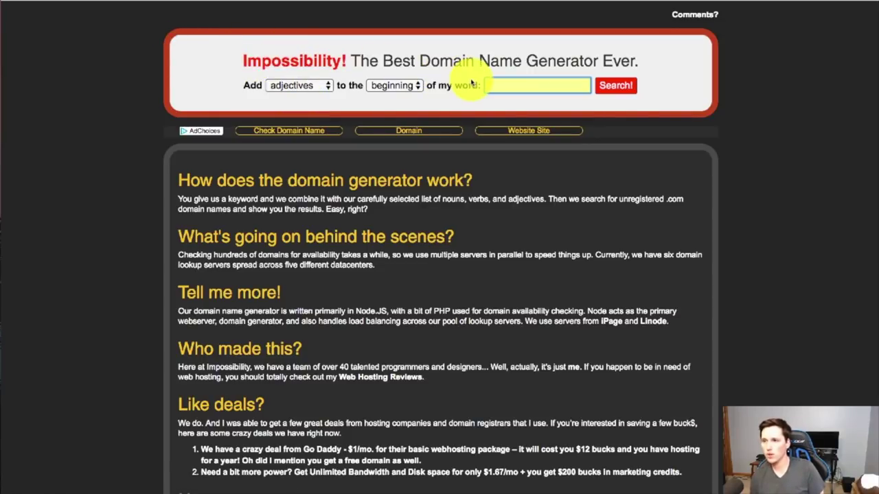
# Enter 'gamer' as the keyword and search domains with adjectives added after it
pyautogui.click(505, 83)
pyautogui.write('gamers')
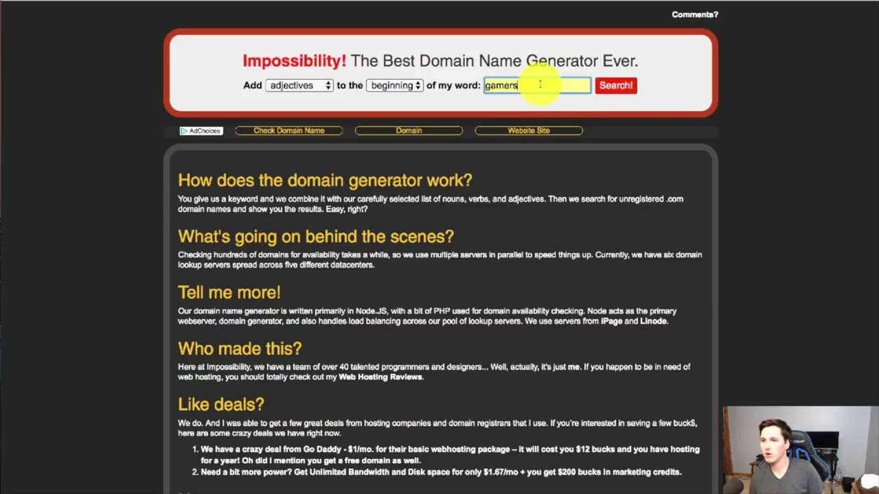
pyautogui.press('BackSpace')
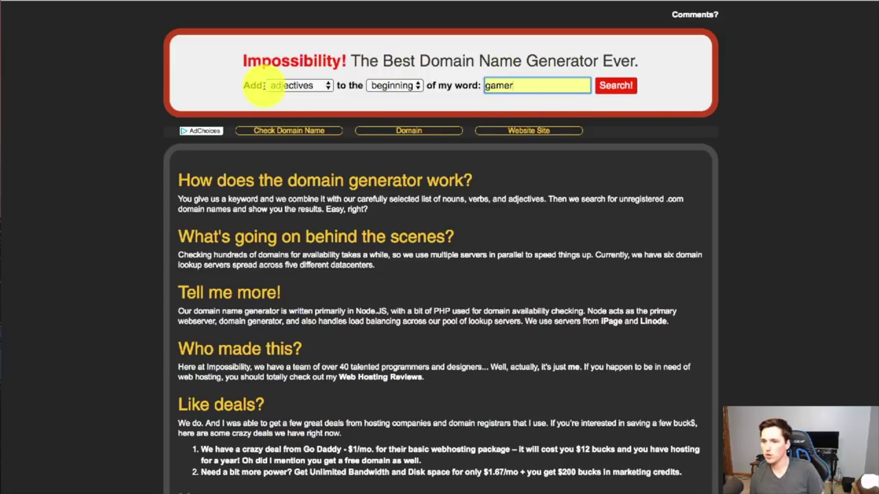
pyautogui.click(300, 86)
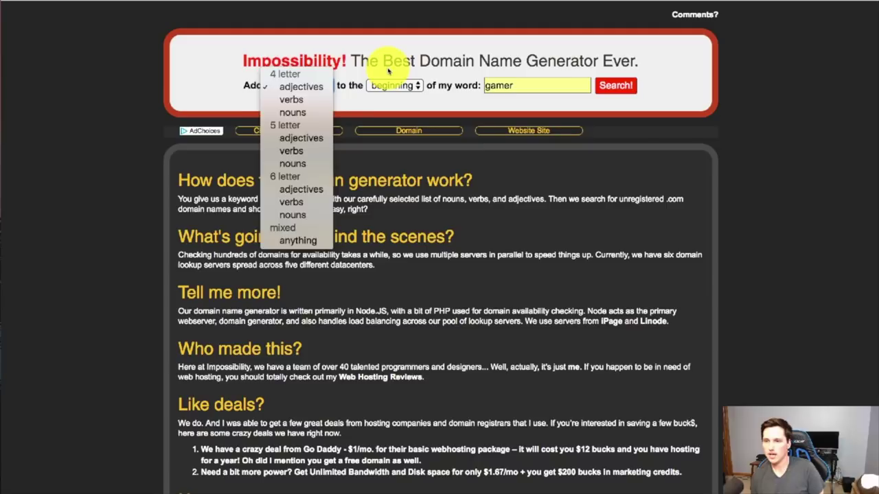
pyautogui.click(294, 87)
pyautogui.click(293, 88)
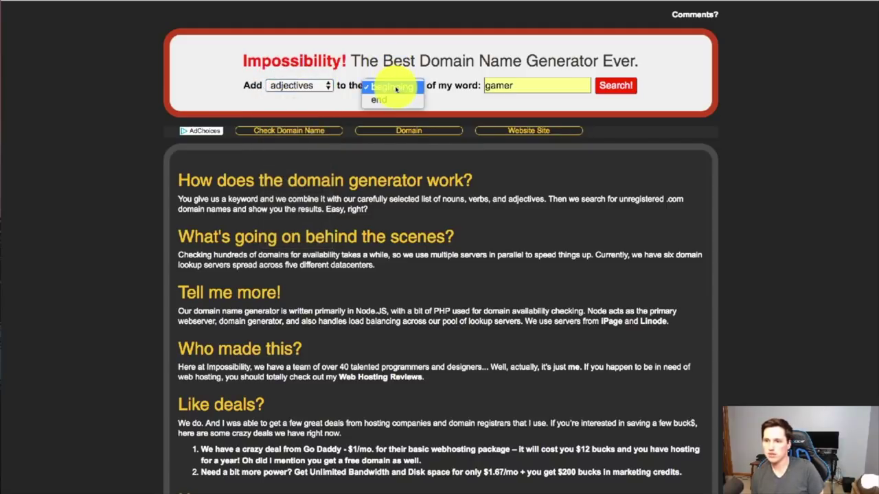
pyautogui.click(379, 100)
pyautogui.click(615, 86)
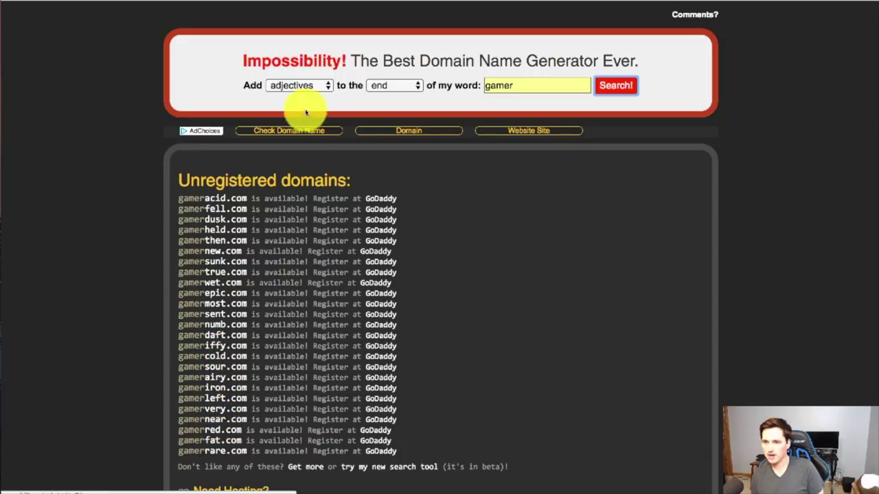
# Search for available domains formed by adding verbs after 'gamer'
pyautogui.click(296, 85)
pyautogui.click(304, 96)
pyautogui.click(617, 85)
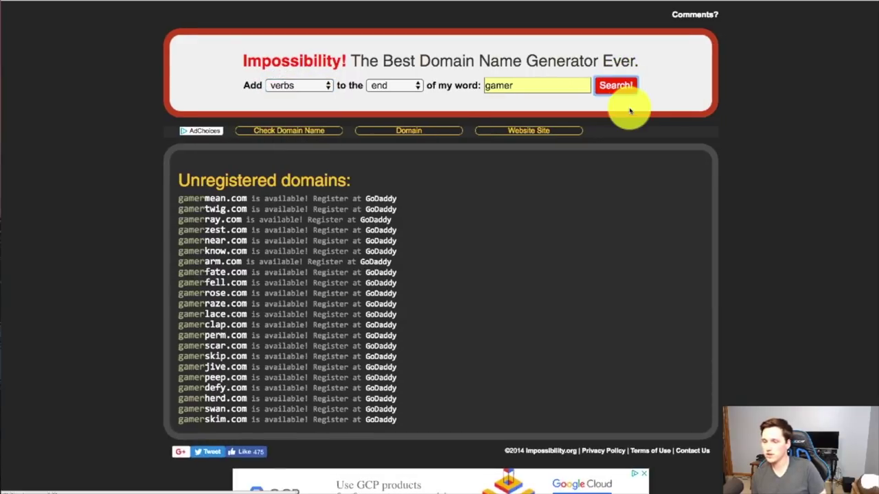
# Search for .com domains with adjectives placed before 'gamer'
pyautogui.click(331, 82)
pyautogui.click(309, 76)
pyautogui.click(410, 86)
pyautogui.click(406, 73)
pyautogui.click(616, 85)
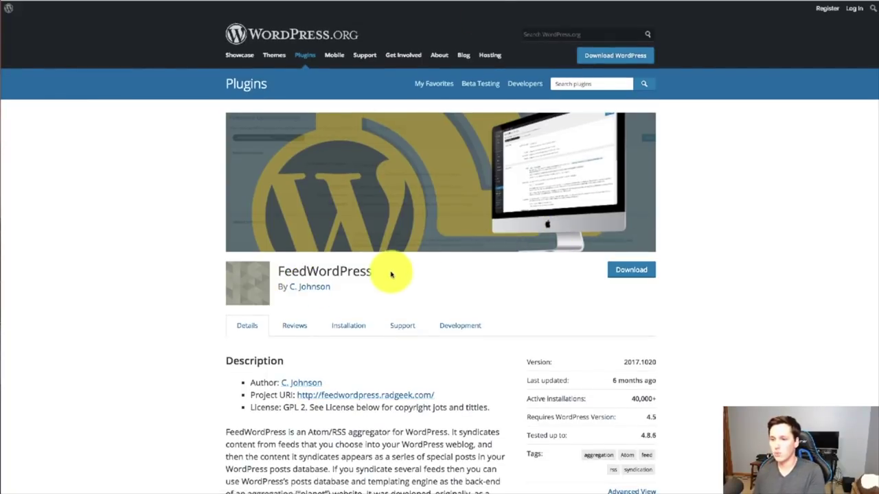
# Scroll down the FeedWordPress plugin page
pyautogui.scroll(-4, 387, 275)
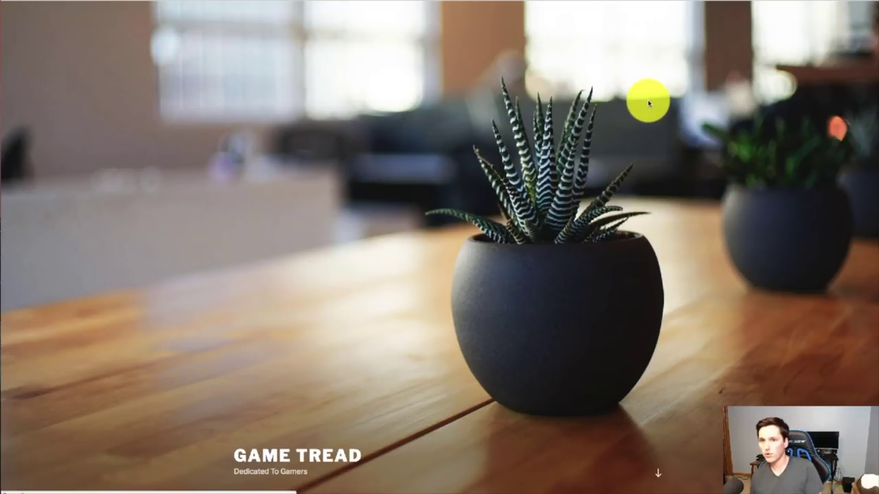
# Scroll down the Game Tread home page
pyautogui.scroll(-5, 647, 102)
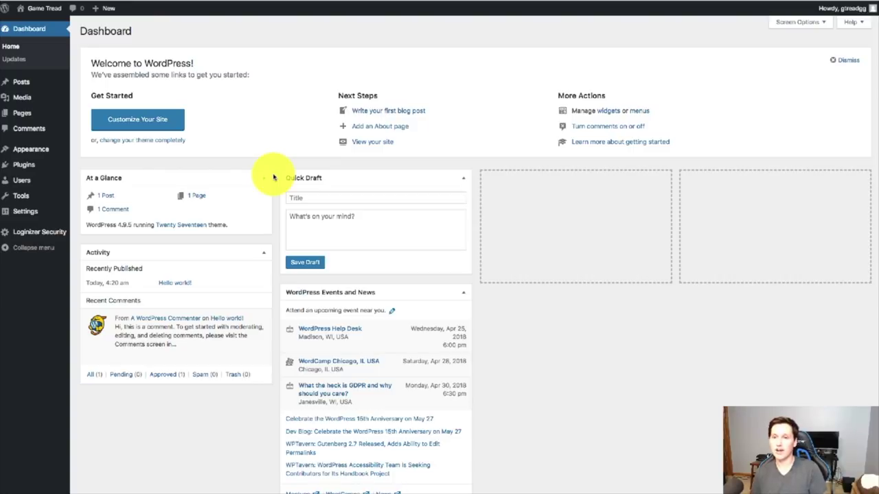
# Search the plugin directory for 'rss blog'
pyautogui.moveTo(46, 150)
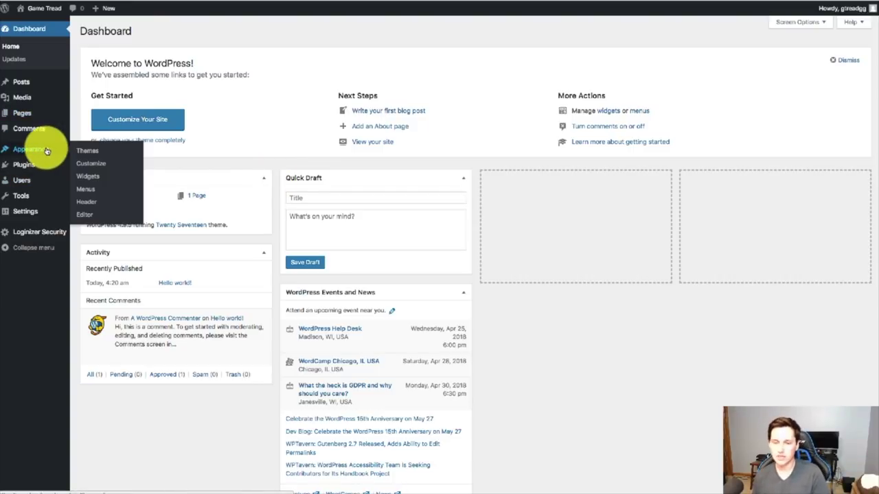
pyautogui.moveTo(47, 178)
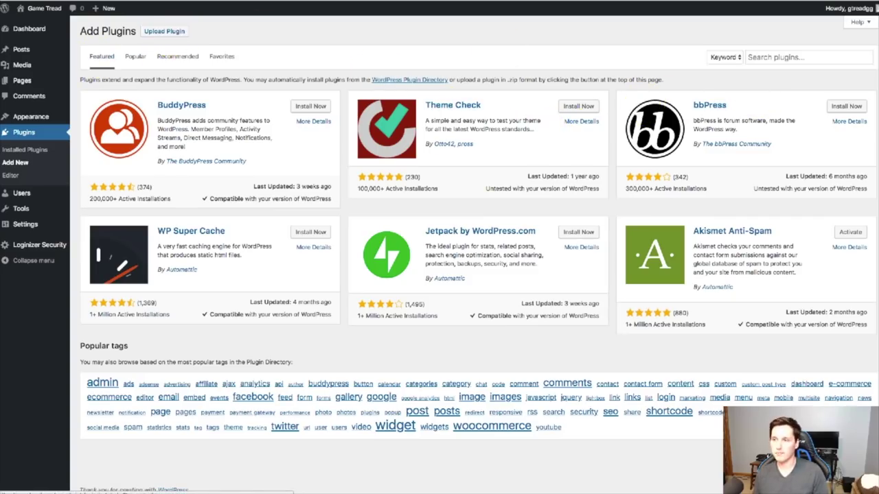
pyautogui.click(797, 59)
pyautogui.write('rss blog')
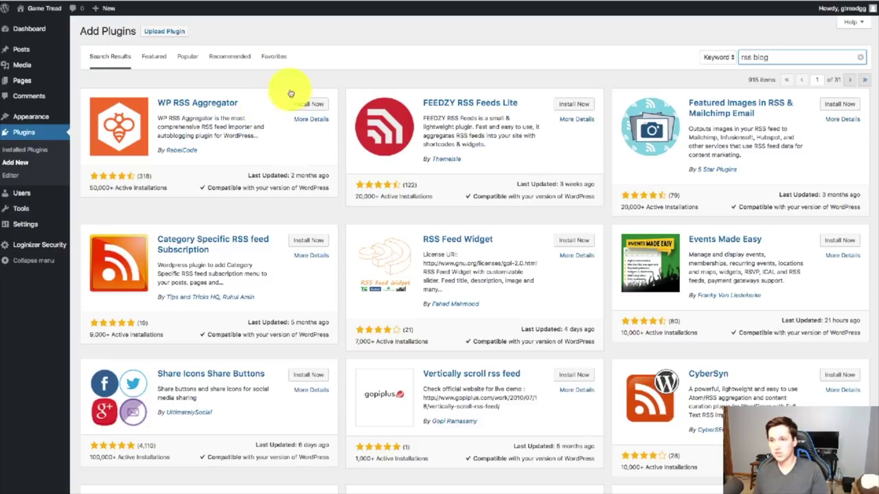
# Upload the codecanyon WP Automatic zip, install it, and activate the plugin
pyautogui.click(165, 31)
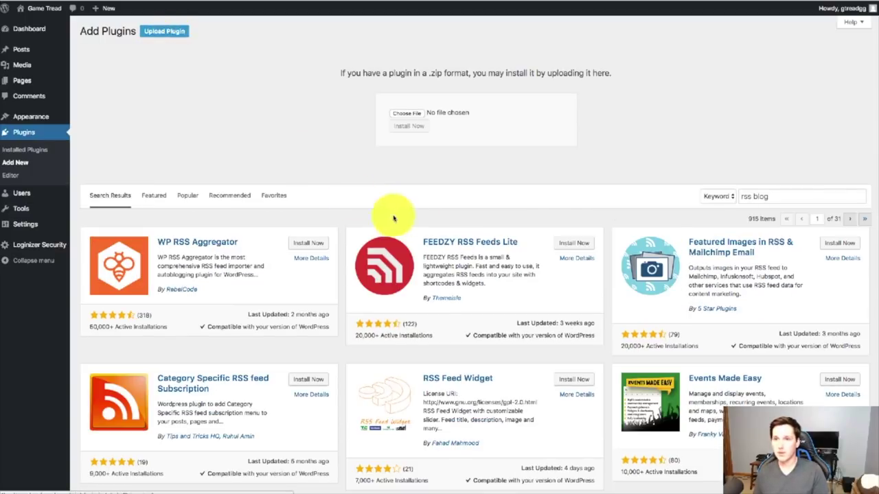
pyautogui.moveTo(88, 478); pyautogui.dragTo(407, 122)
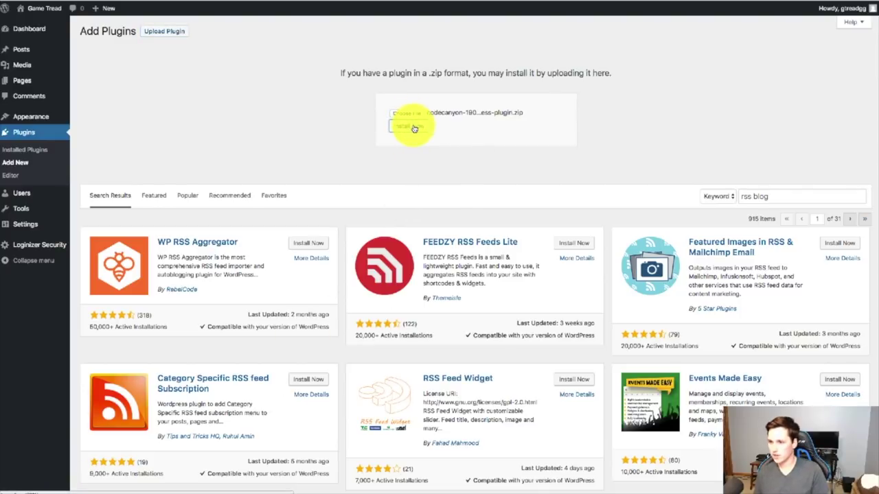
pyautogui.click(410, 127)
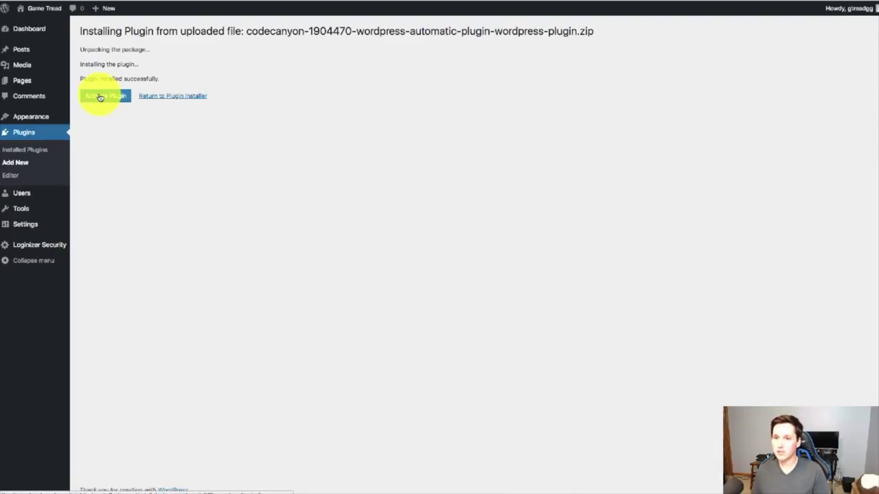
pyautogui.click(100, 97)
pyautogui.moveTo(38, 248)
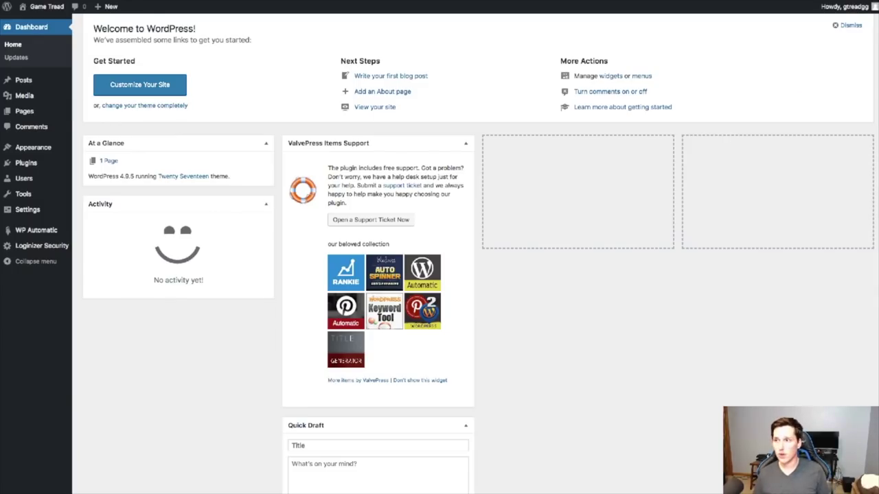
# Create a new WP Automatic campaign titled 'RSS FEEDS' with campaign type Feeds
pyautogui.moveTo(57, 236)
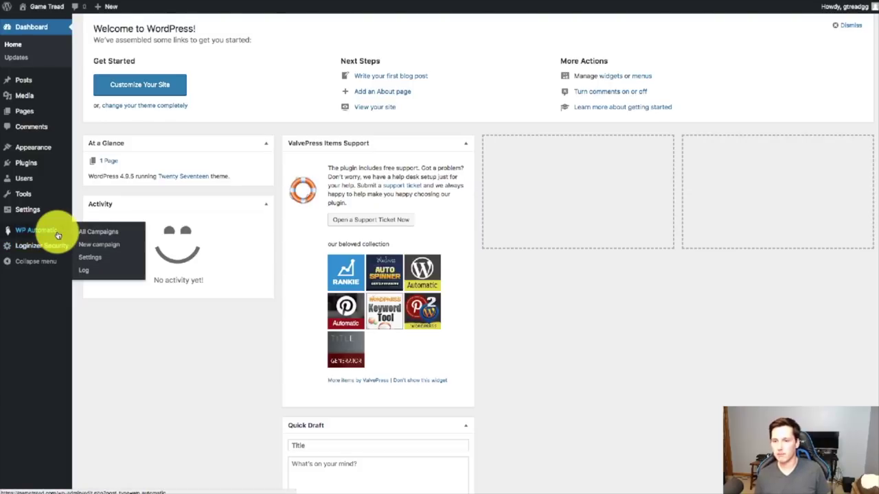
pyautogui.click(124, 244)
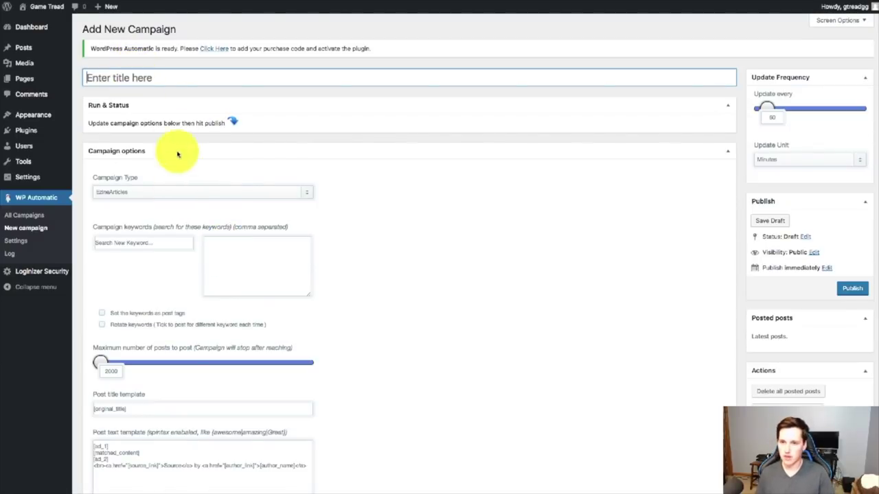
pyautogui.write('RSS FEEDS')
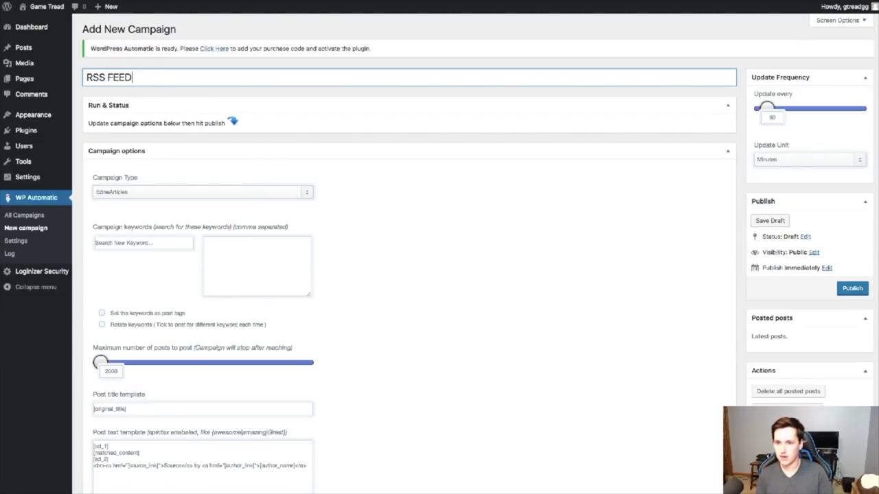
pyautogui.click(186, 189)
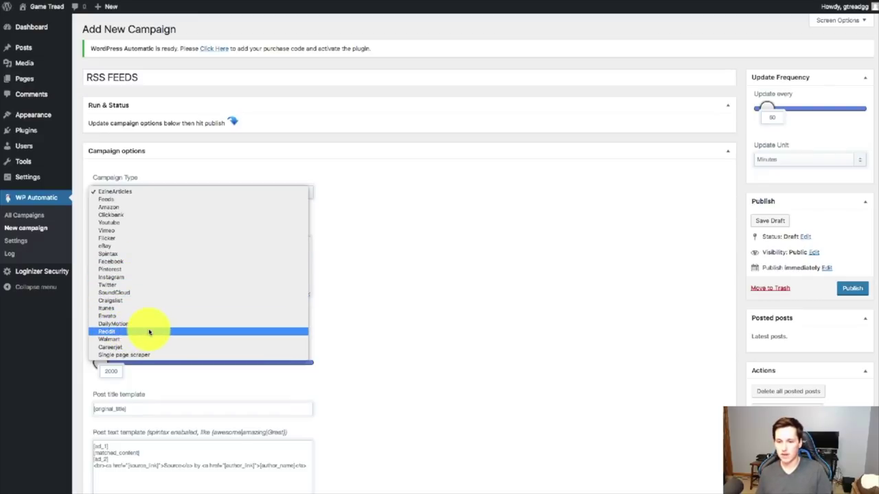
pyautogui.click(111, 200)
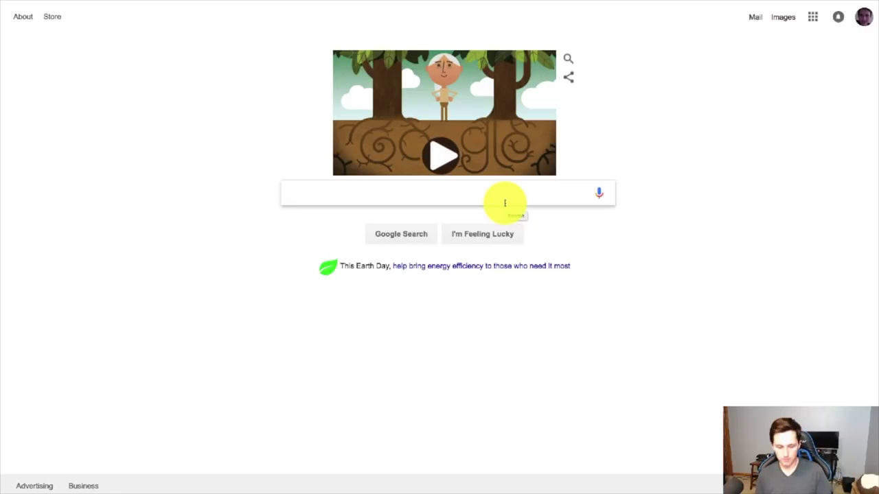
# Search Google for 'god of war' and switch to the News results
pyautogui.write('god of war')
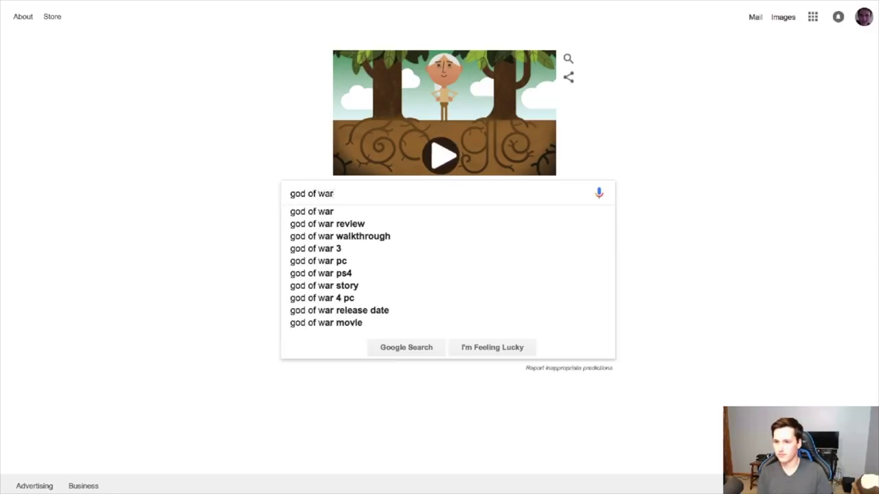
pyautogui.press('Return')
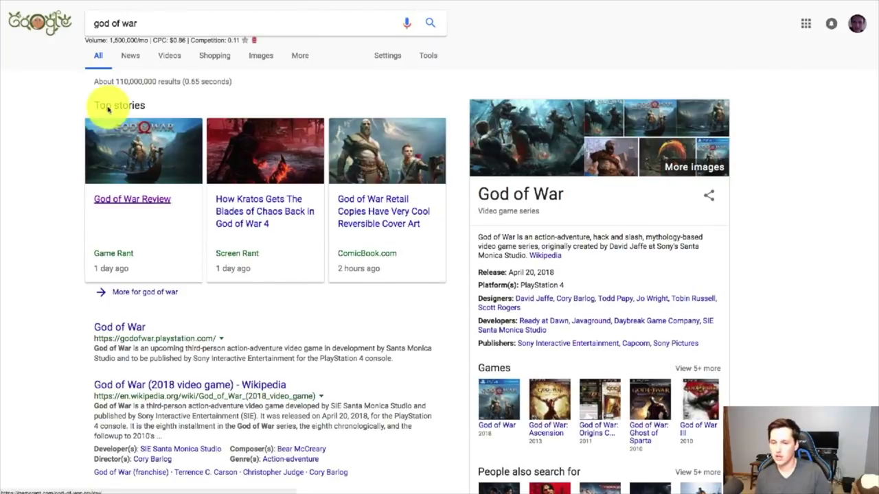
pyautogui.moveTo(92, 103); pyautogui.dragTo(406, 243)
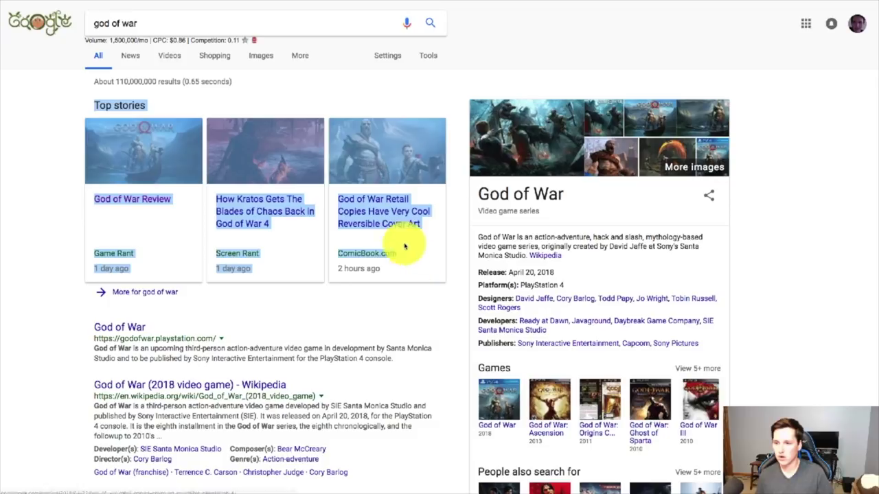
pyautogui.click(131, 57)
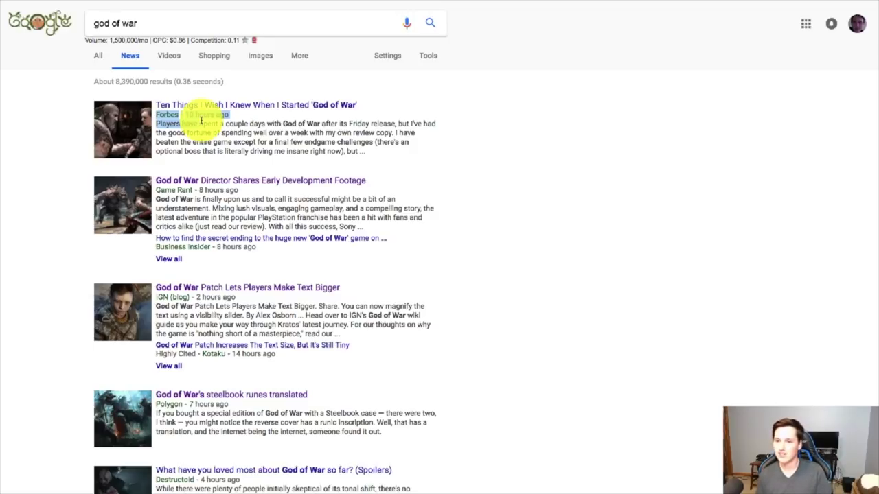
# Open the GameRant God of War director article and scroll through it
pyautogui.click(226, 181)
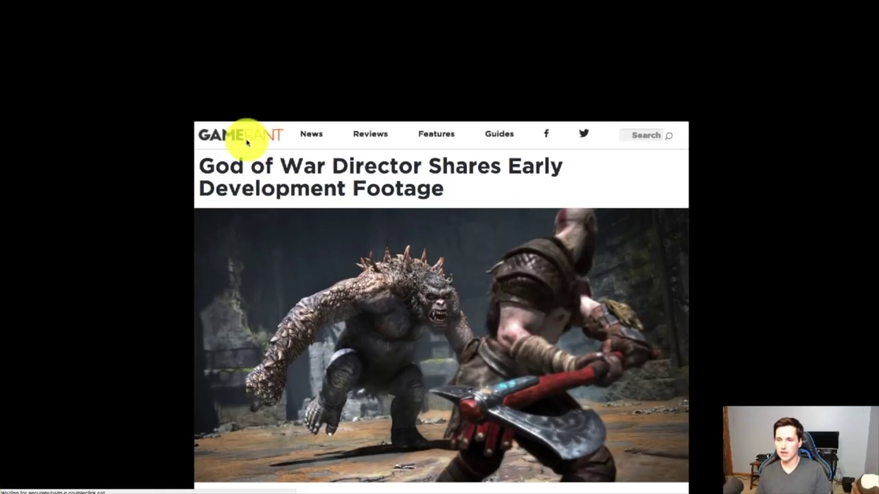
pyautogui.scroll(-3, 392, 187)
pyautogui.scroll(-20, 397, 188)
pyautogui.scroll(-3, 395, 197)
pyautogui.scroll(3, 402, 199)
pyautogui.scroll(20, 281, 137)
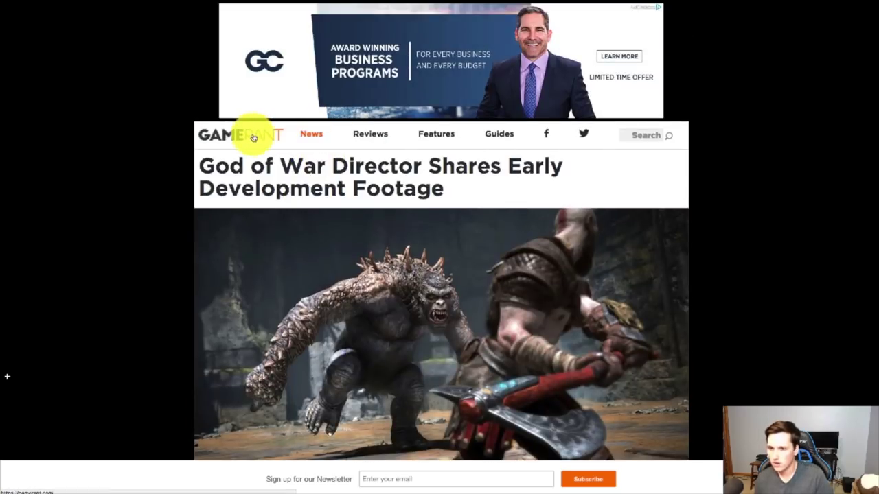
# Go to the GameRant homepage and select its URL in the address bar
pyautogui.click(255, 136)
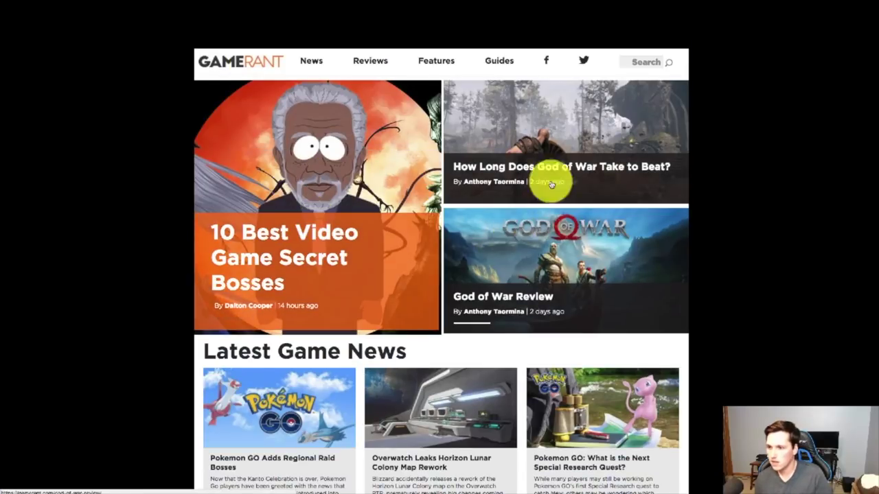
pyautogui.scroll(-2, 508, 230)
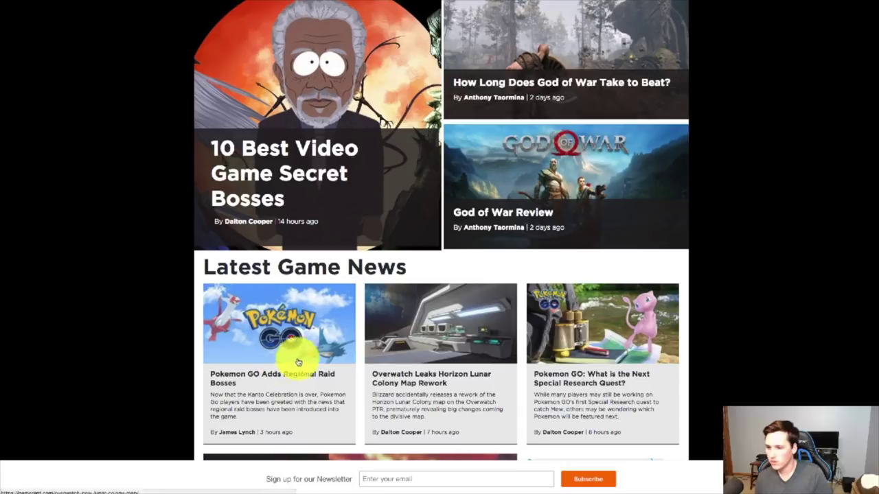
pyautogui.click(423, 350)
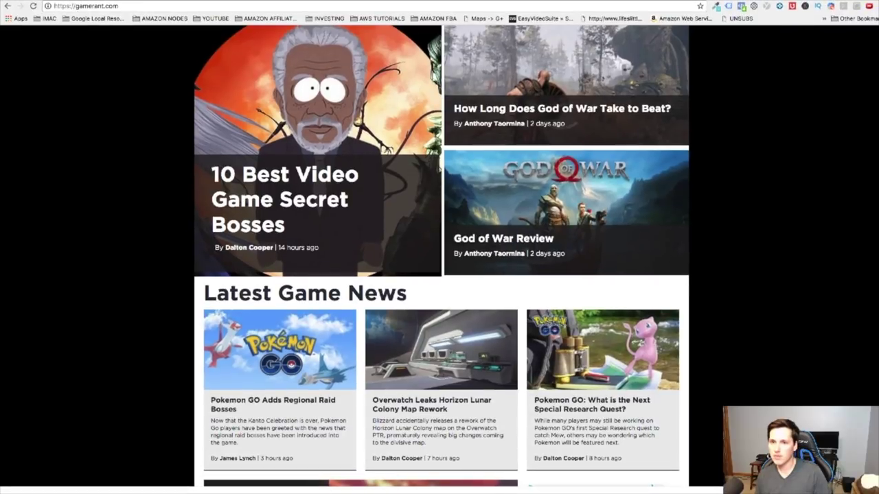
pyautogui.click(124, 6)
pyautogui.hotkey('ctrl', 'c')
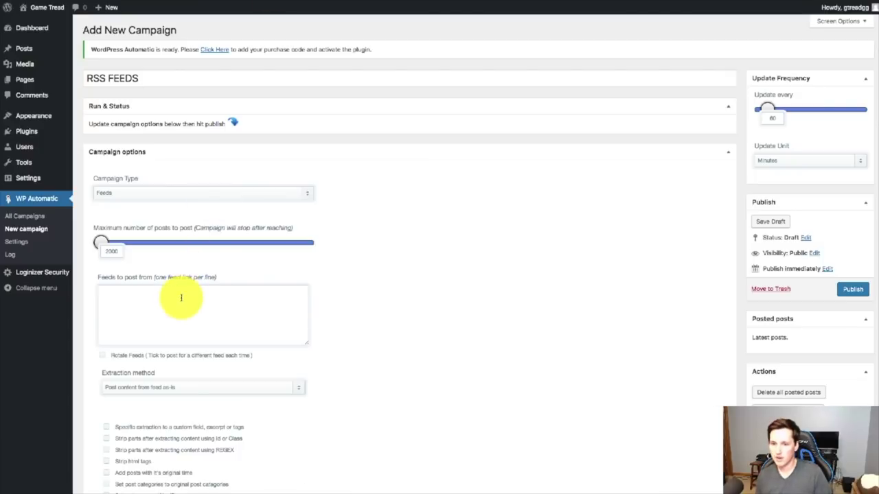
pyautogui.click(112, 313)
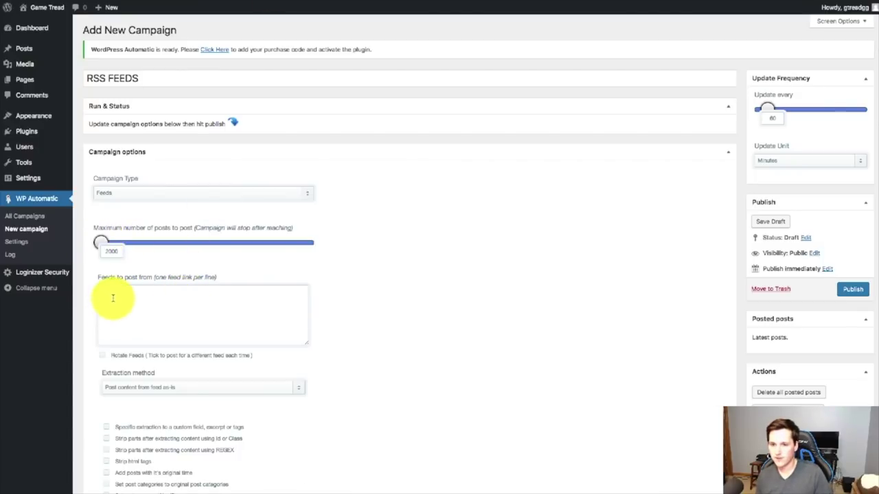
pyautogui.hotkey('ctrl', 'v')
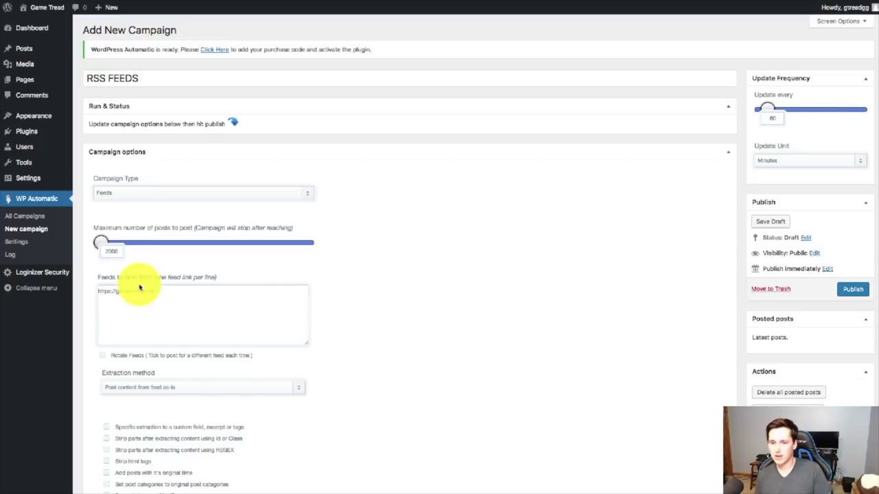
pyautogui.press('Return')
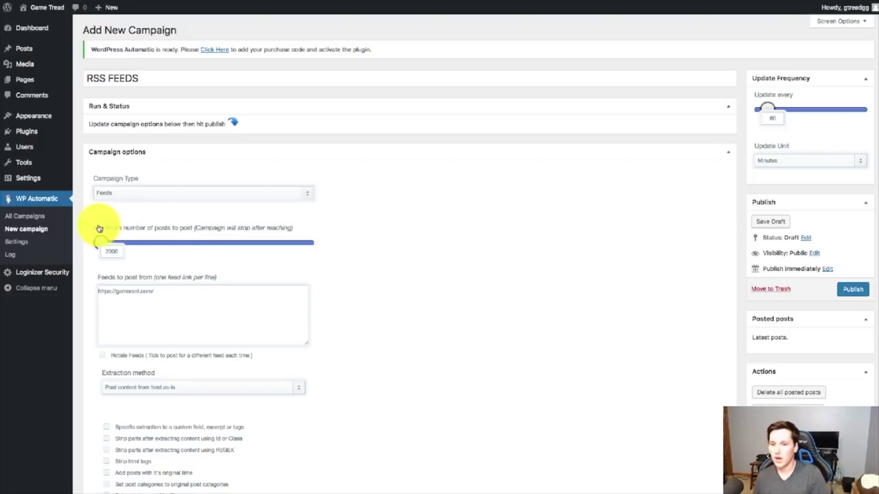
# Raise the Maximum number of posts slider to 17487
pyautogui.moveTo(94, 228); pyautogui.dragTo(192, 233)
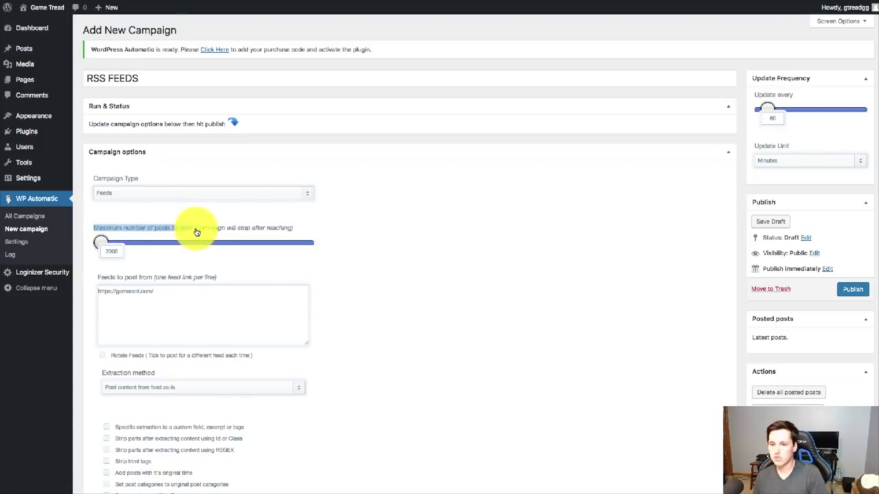
pyautogui.click(117, 252)
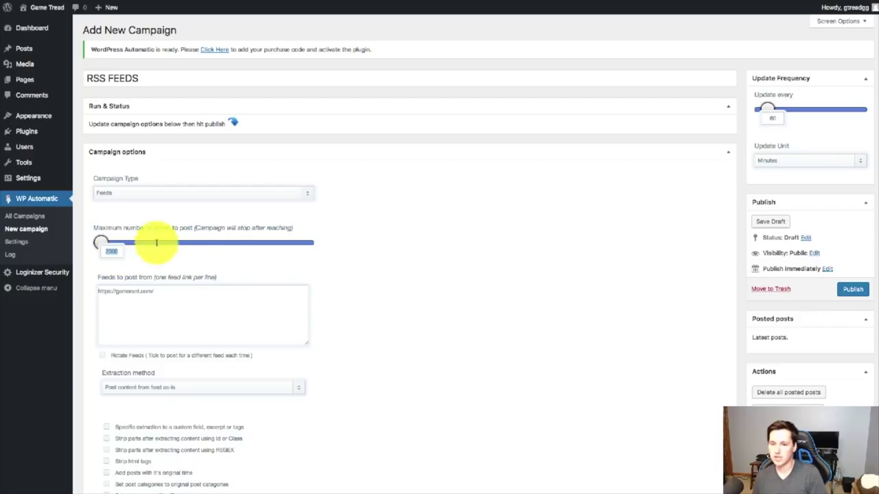
pyautogui.moveTo(102, 229); pyautogui.dragTo(187, 237)
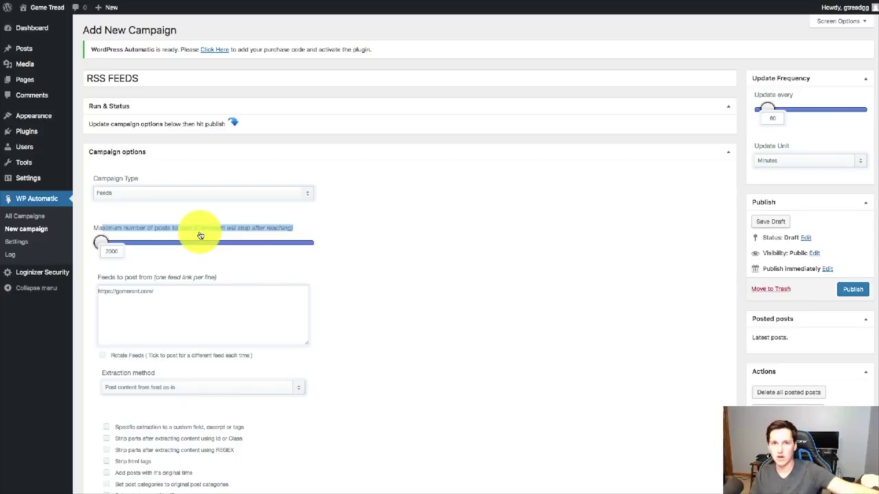
pyautogui.moveTo(200, 235); pyautogui.dragTo(101, 242)
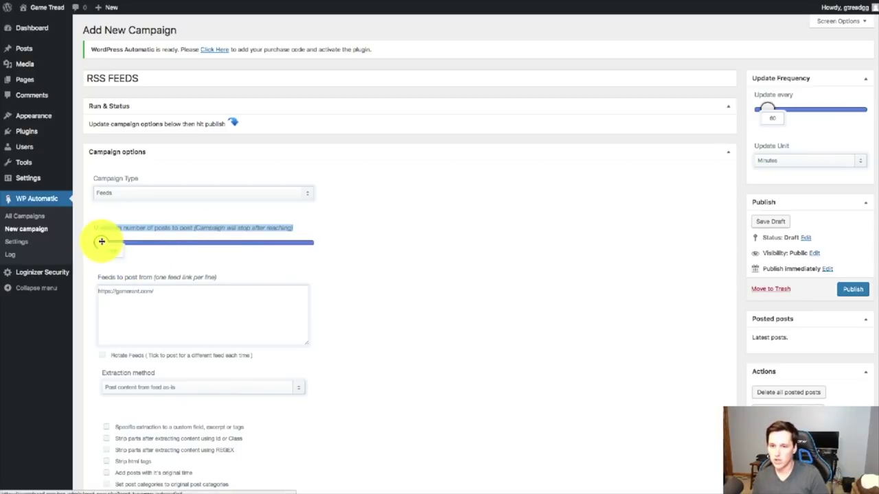
pyautogui.click(624, 261)
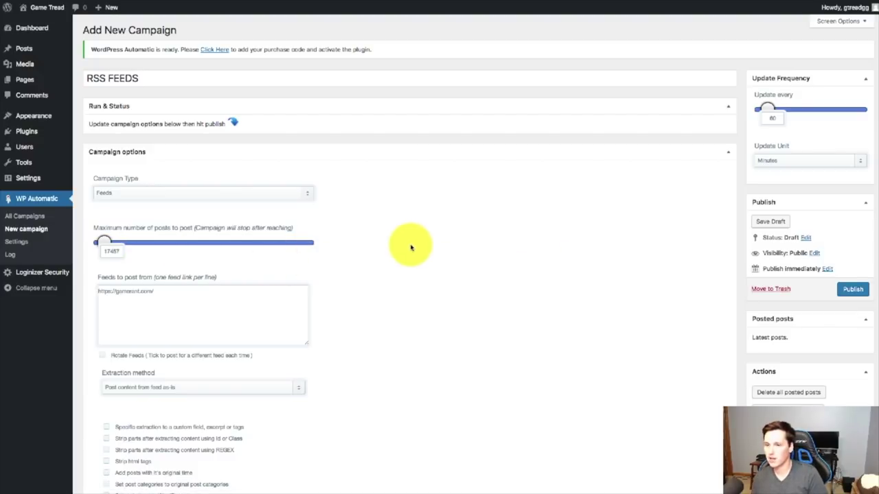
# Make the campaign update every 1 day, then review the GameRant feed address and Rotate Feeds option
pyautogui.click(785, 160)
pyautogui.click(781, 177)
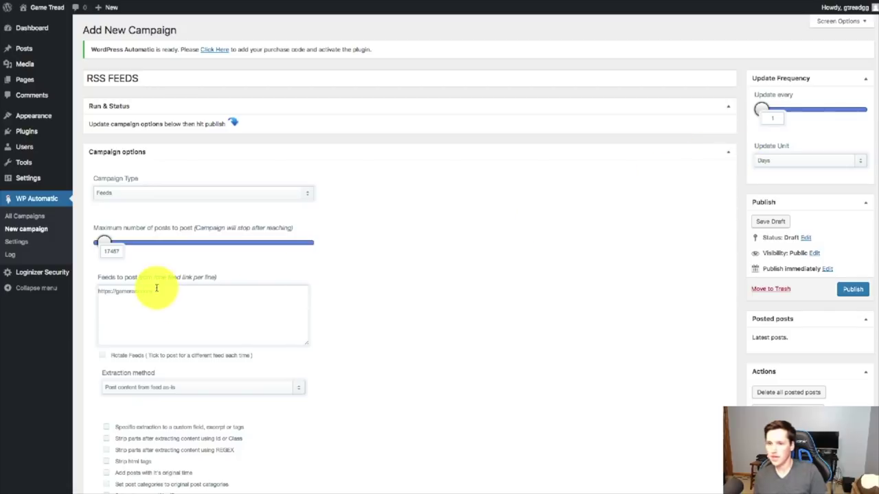
pyautogui.moveTo(161, 290); pyautogui.dragTo(94, 286)
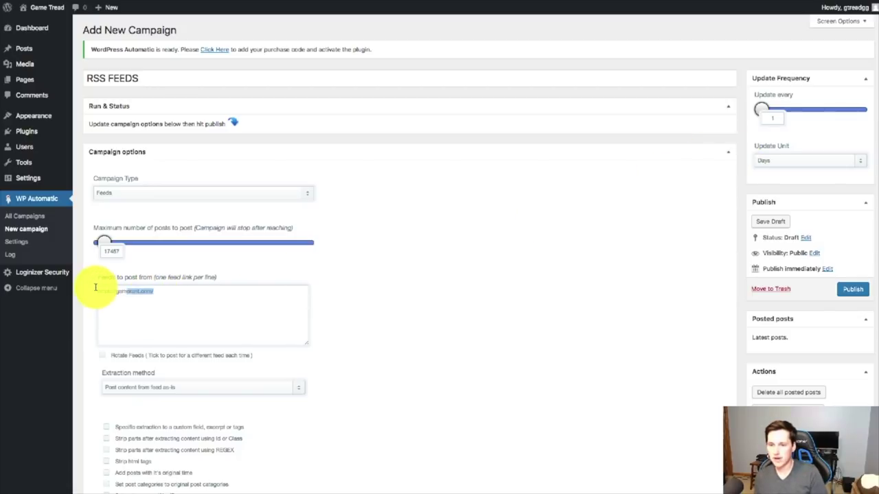
pyautogui.click(149, 307)
pyautogui.moveTo(181, 298); pyautogui.dragTo(110, 290)
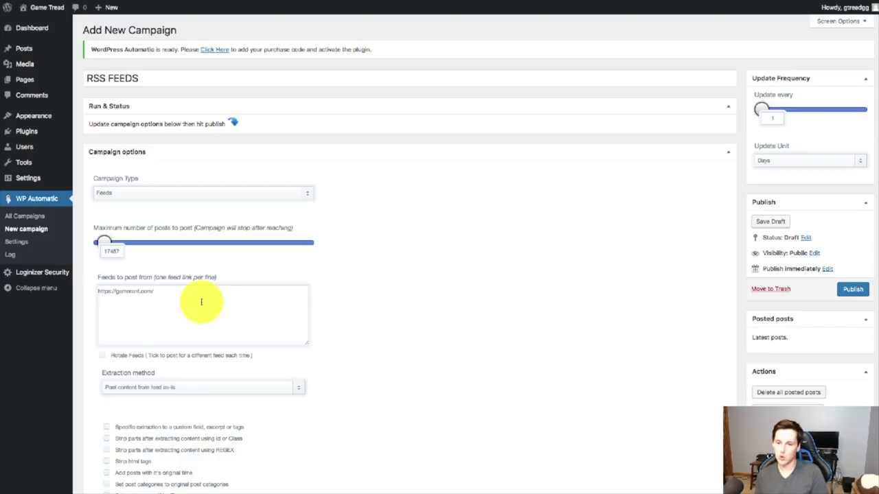
pyautogui.moveTo(113, 355); pyautogui.dragTo(174, 357)
pyautogui.click(467, 346)
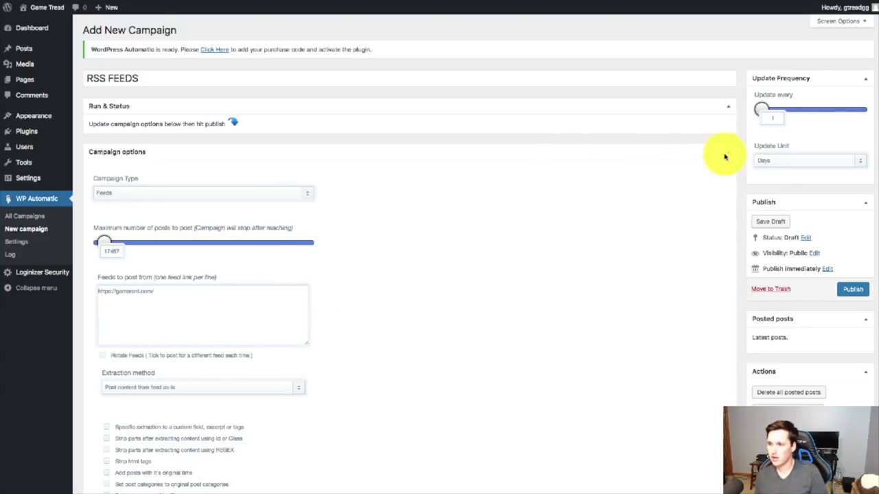
# Set the extraction method to 'Auto detect full content'
pyautogui.scroll(-5, 455, 326)
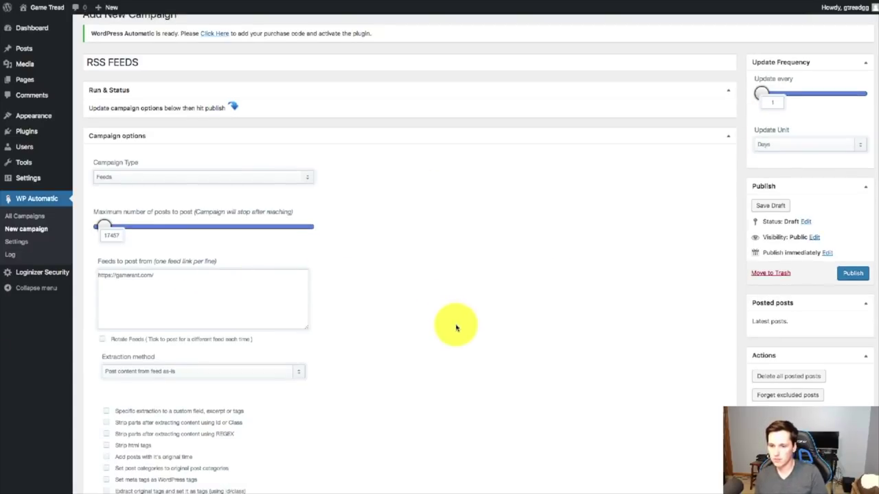
pyautogui.click(159, 220)
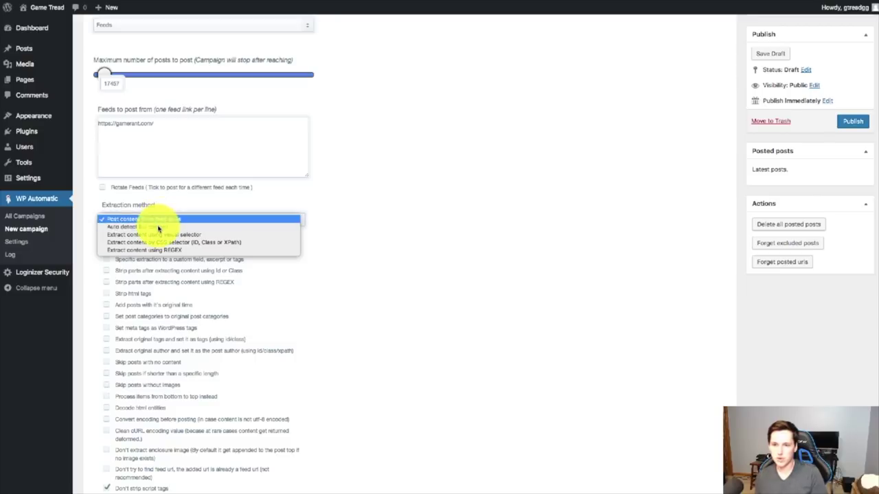
pyautogui.click(158, 227)
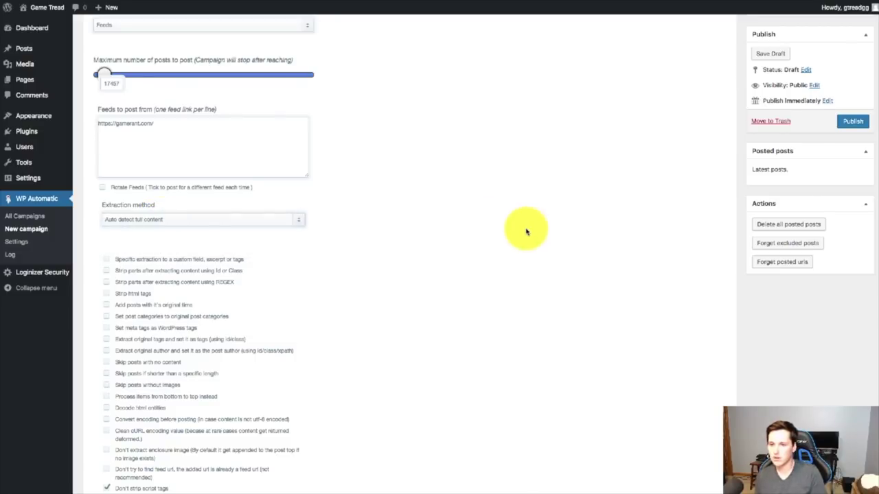
# Switch on 'Set meta tags as WordPress tags'
pyautogui.scroll(-2, 408, 308)
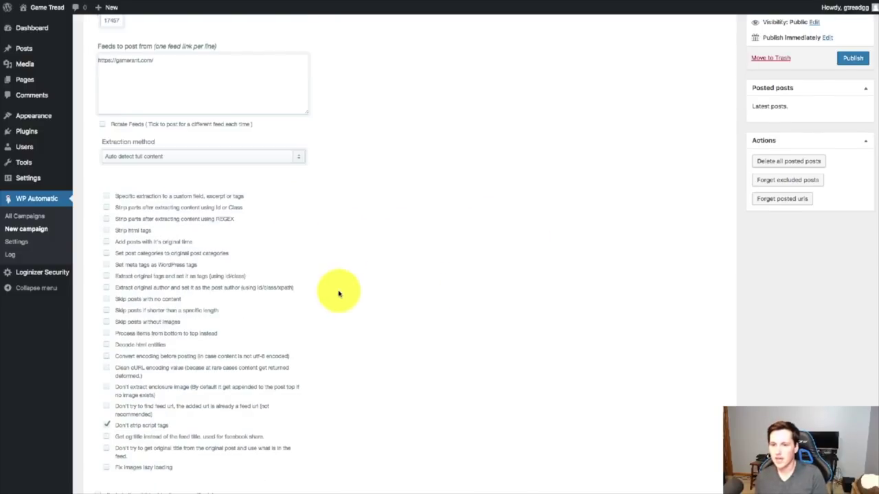
pyautogui.moveTo(134, 193); pyautogui.dragTo(179, 338)
pyautogui.click(138, 194)
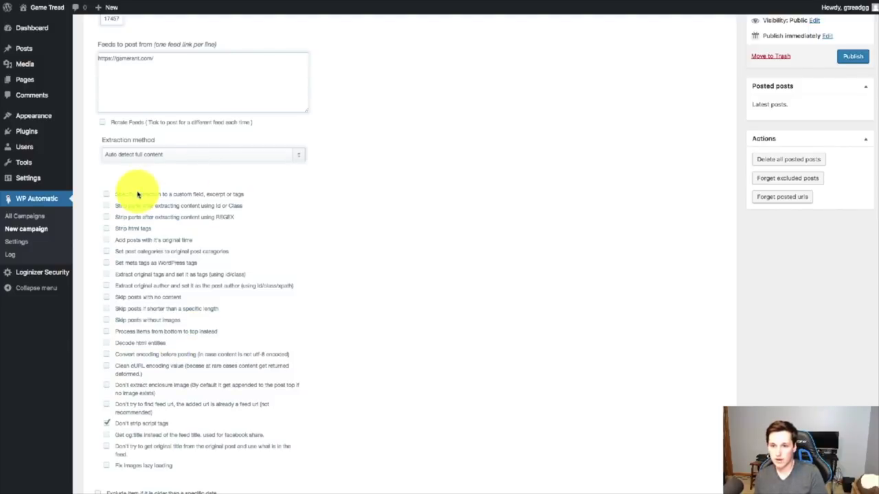
pyautogui.moveTo(138, 194); pyautogui.dragTo(238, 196)
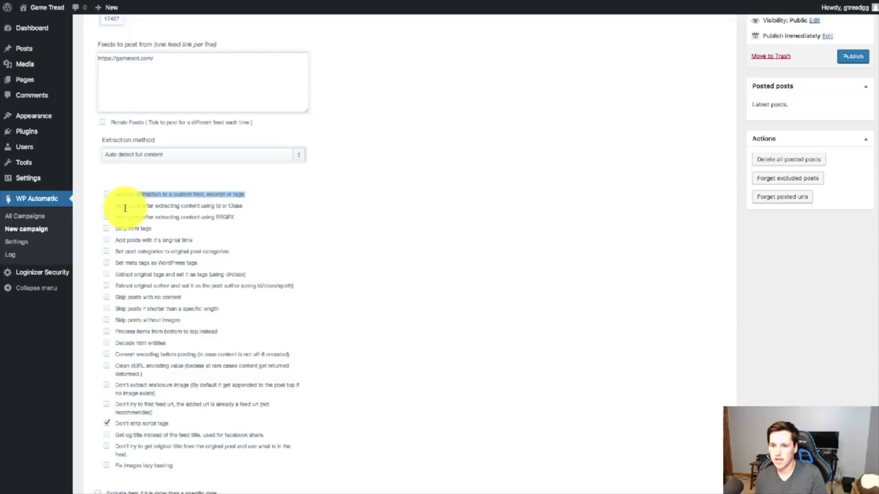
pyautogui.tripleClick(153, 228)
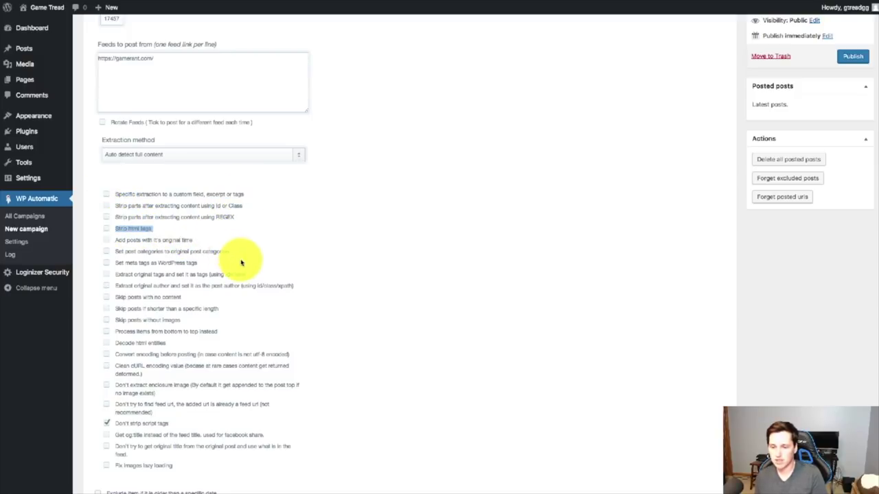
pyautogui.scroll(-1, 227, 302)
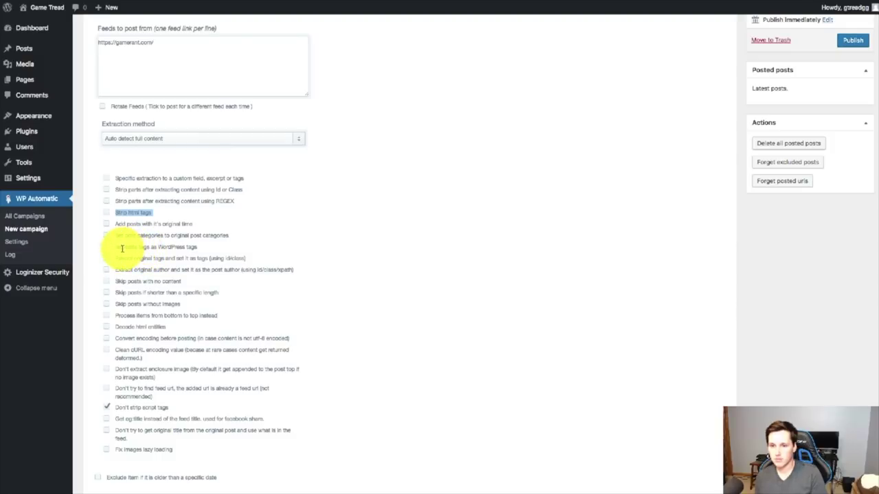
pyautogui.moveTo(122, 248)
pyautogui.mouseDown()
pyautogui.moveTo(184, 249)
pyautogui.moveTo(106, 250)
pyautogui.mouseUp()
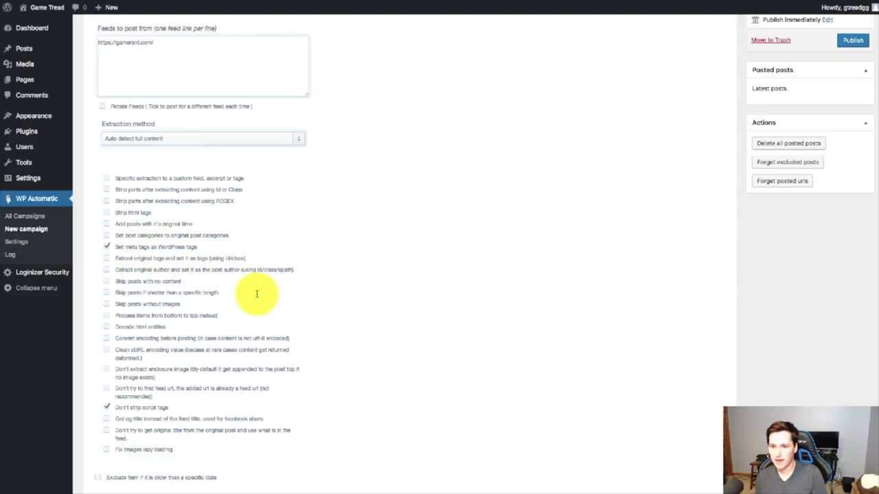
pyautogui.moveTo(148, 258); pyautogui.dragTo(219, 258)
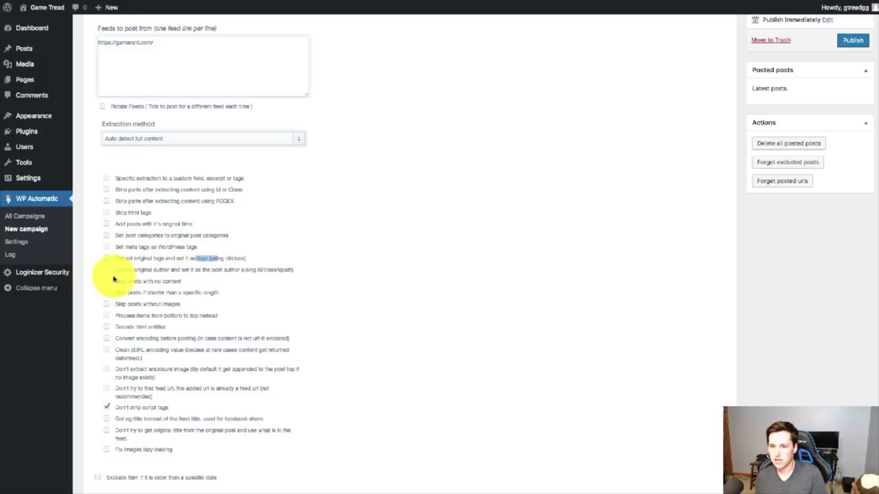
pyautogui.click(196, 248)
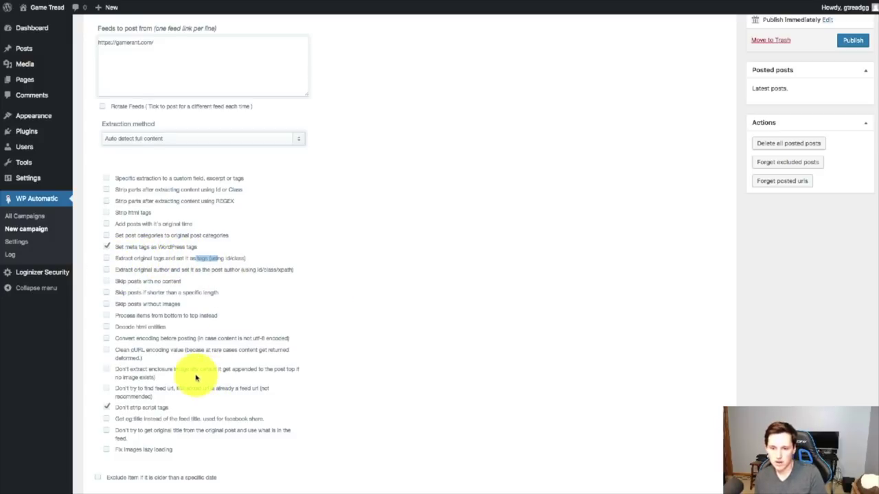
pyautogui.scroll(-1, 261, 402)
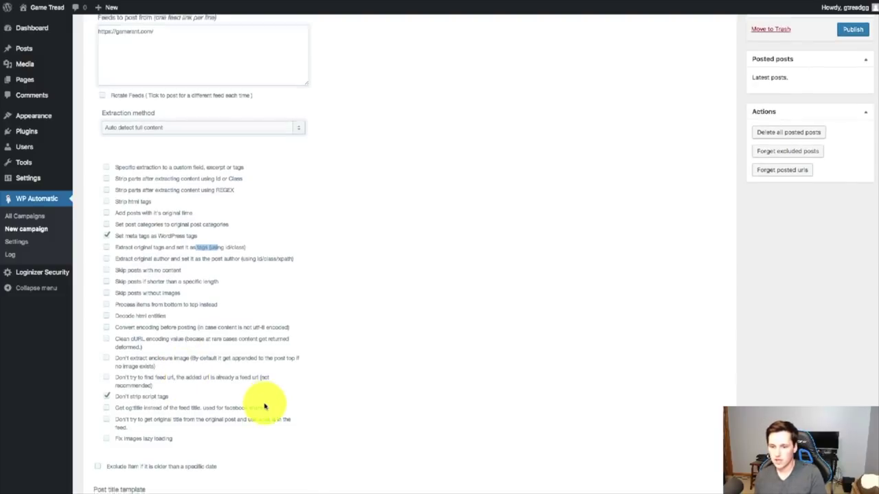
pyautogui.scroll(-1, 272, 407)
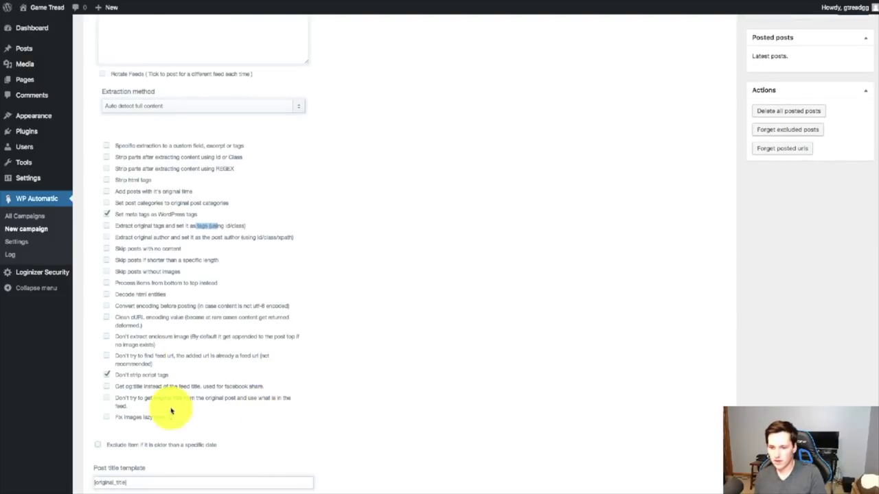
pyautogui.scroll(-5, 210, 350)
pyautogui.moveTo(131, 164); pyautogui.dragTo(85, 163)
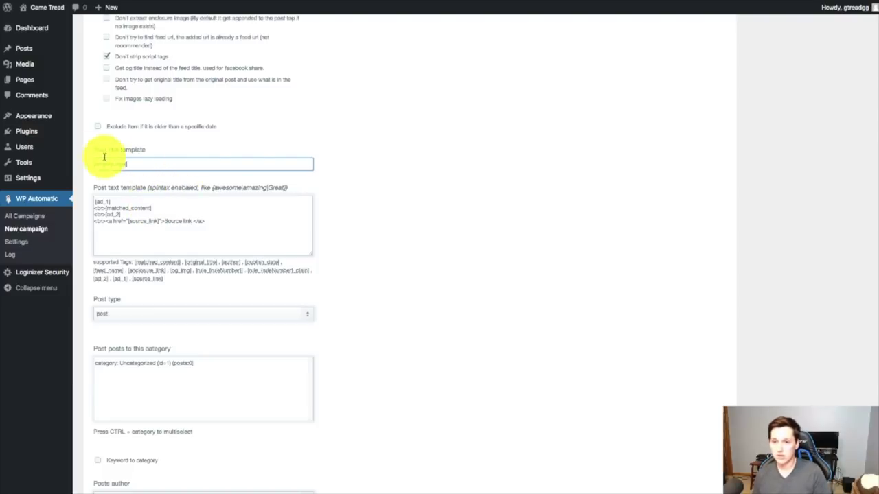
pyautogui.moveTo(95, 164); pyautogui.dragTo(208, 223)
pyautogui.click(108, 221)
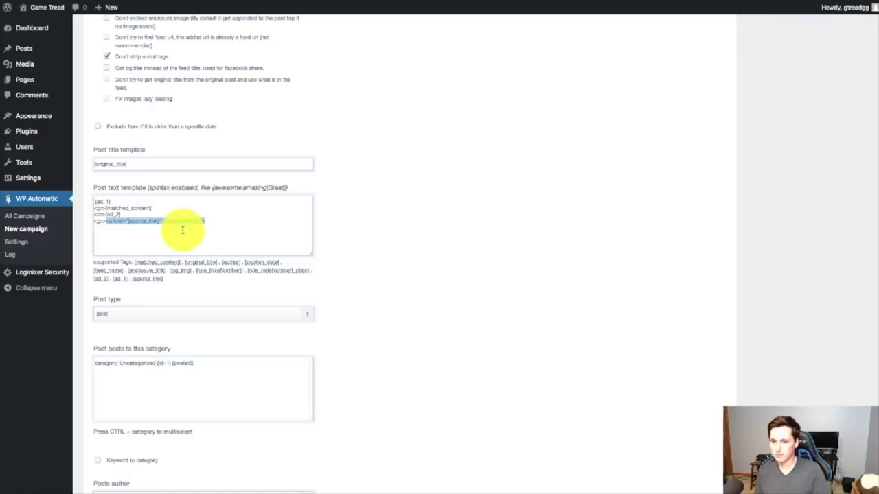
pyautogui.click(129, 222)
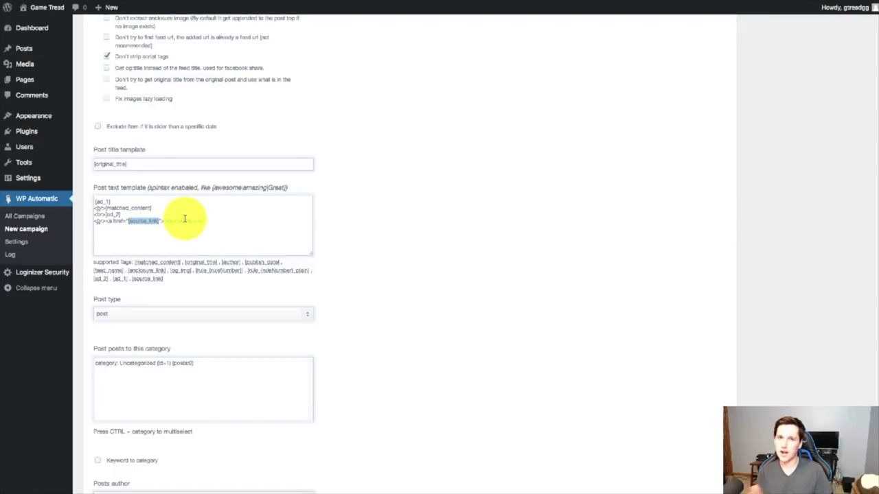
pyautogui.click(221, 224)
pyautogui.scroll(-2, 277, 241)
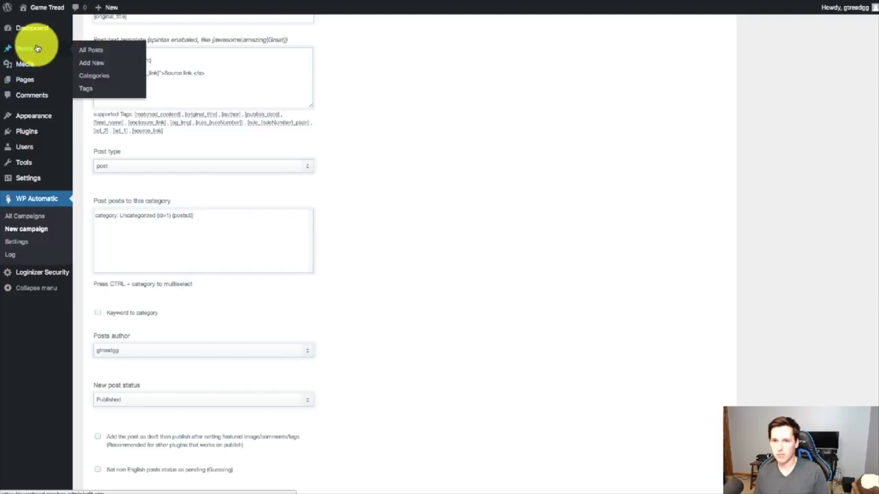
pyautogui.click(328, 1)
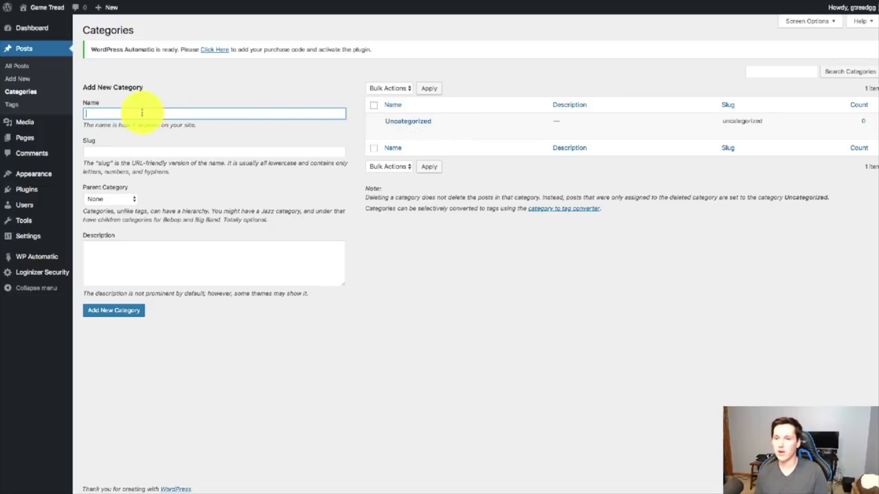
pyautogui.hotkey('ctrl', 'Tab')
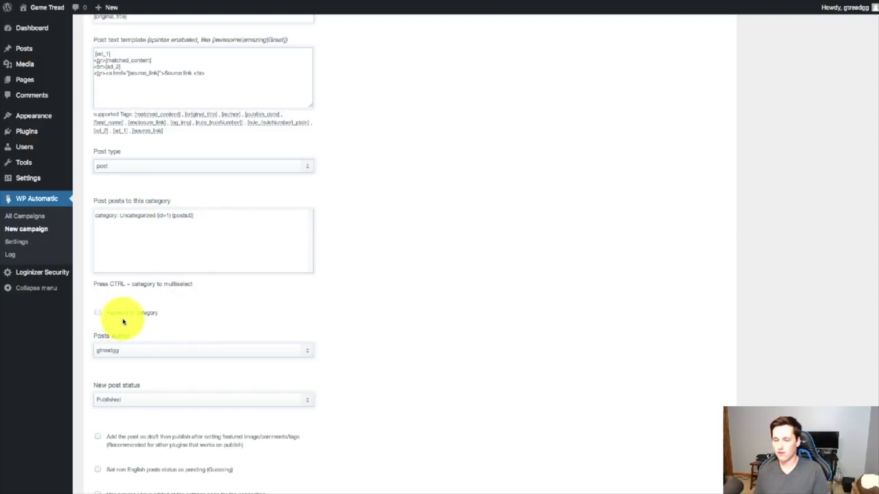
# Enable the Keyword to category option
pyautogui.scroll(-2, 122, 316)
pyautogui.click(101, 249)
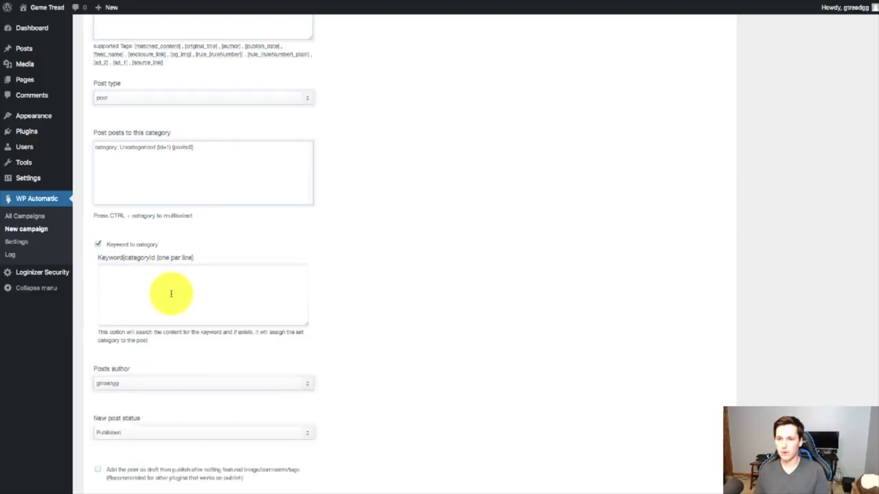
pyautogui.click(171, 295)
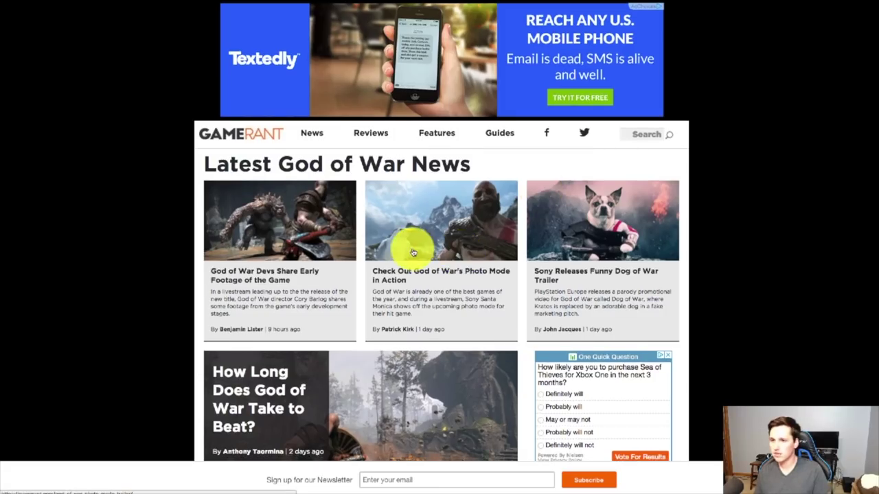
# Enter game keywords in the Keyword|categoryId box, using GameRant's latest news page for reference
pyautogui.scroll(-1, 413, 252)
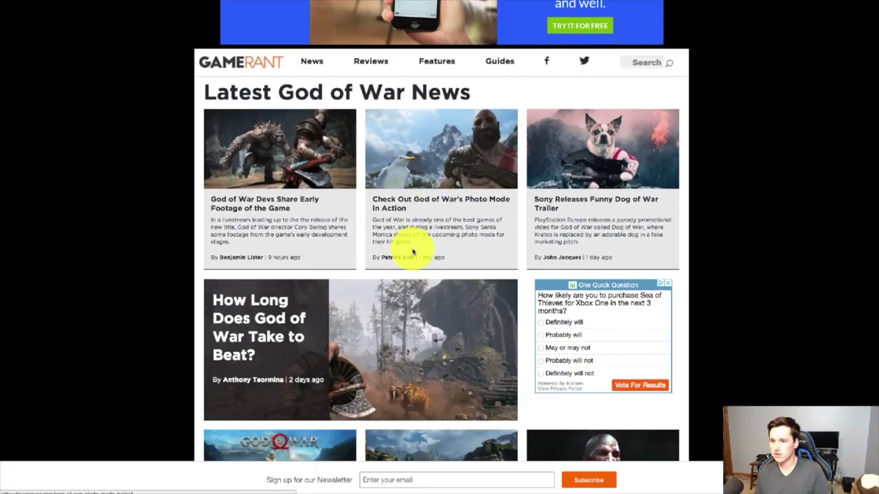
pyautogui.scroll(-4, 411, 249)
pyautogui.scroll(5, 407, 227)
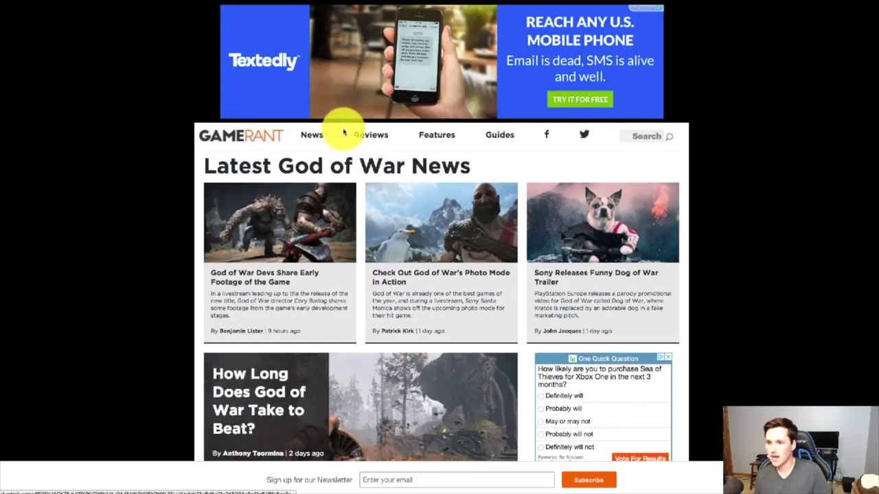
pyautogui.click(318, 136)
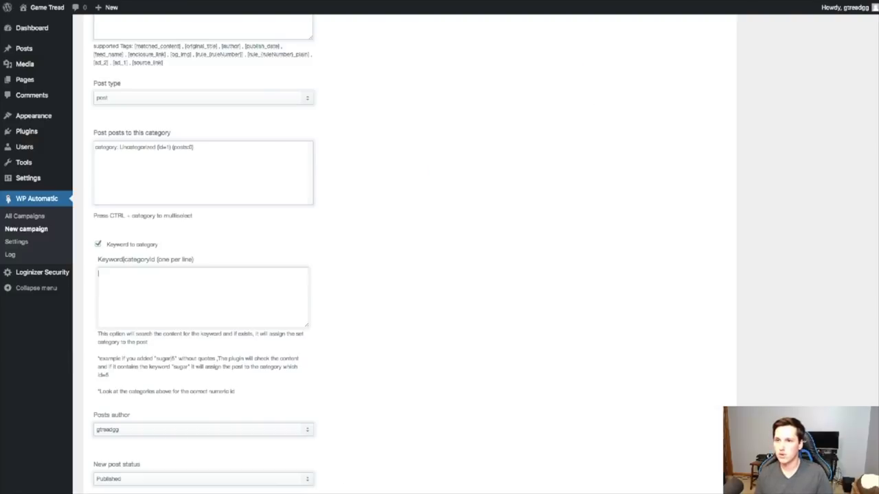
pyautogui.click(204, 291)
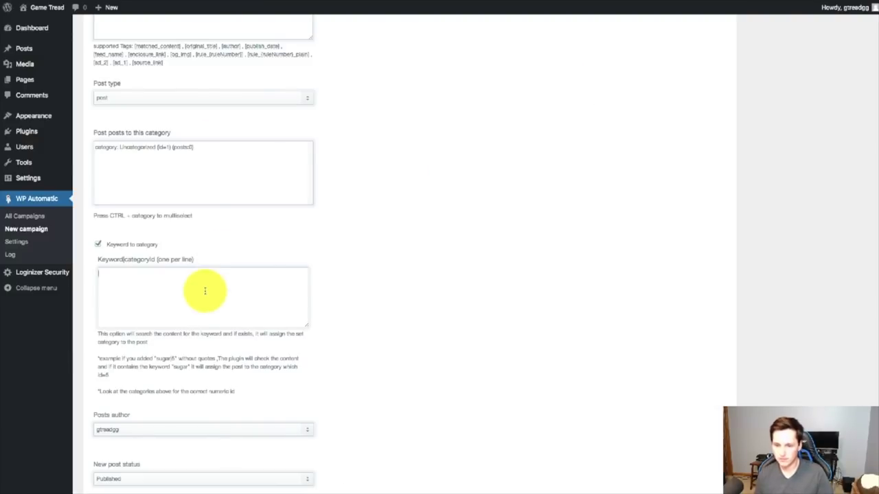
pyautogui.write('ps4')
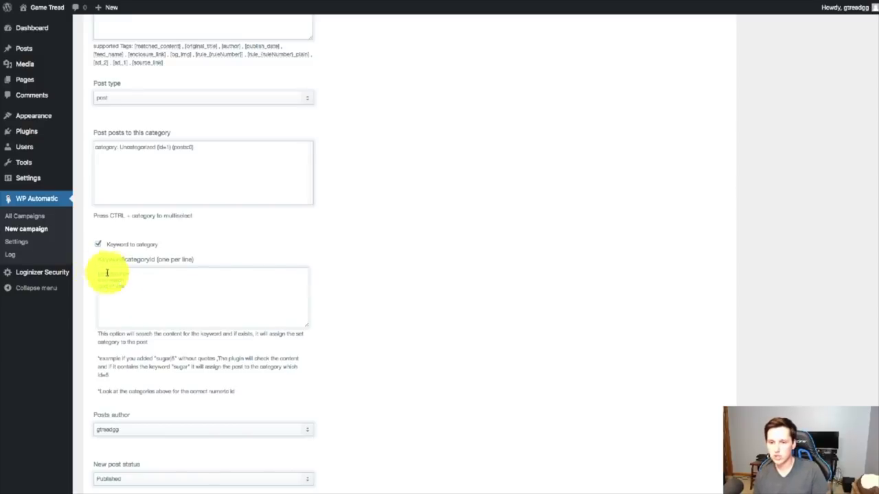
pyautogui.moveTo(128, 275)
pyautogui.mouseDown()
pyautogui.moveTo(101, 280)
pyautogui.moveTo(132, 291)
pyautogui.mouseUp()
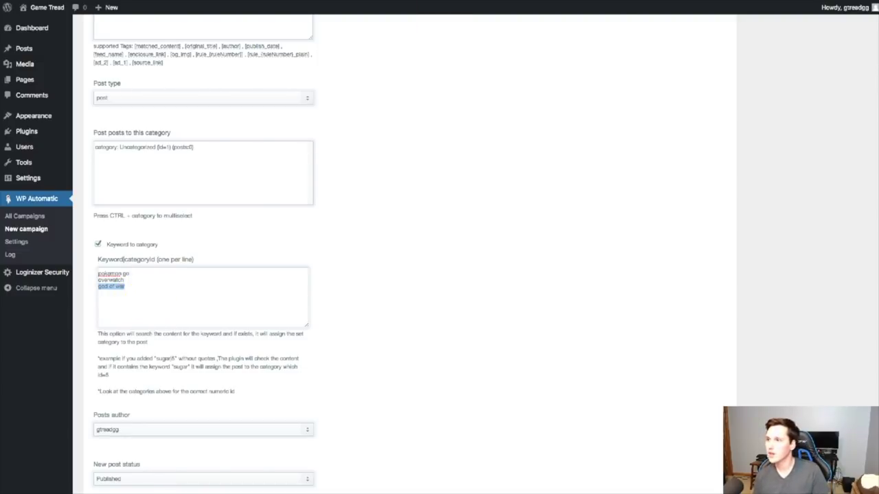
pyautogui.hotkey('ctrl', 'Tab')
pyautogui.scroll(-4, 422, 302)
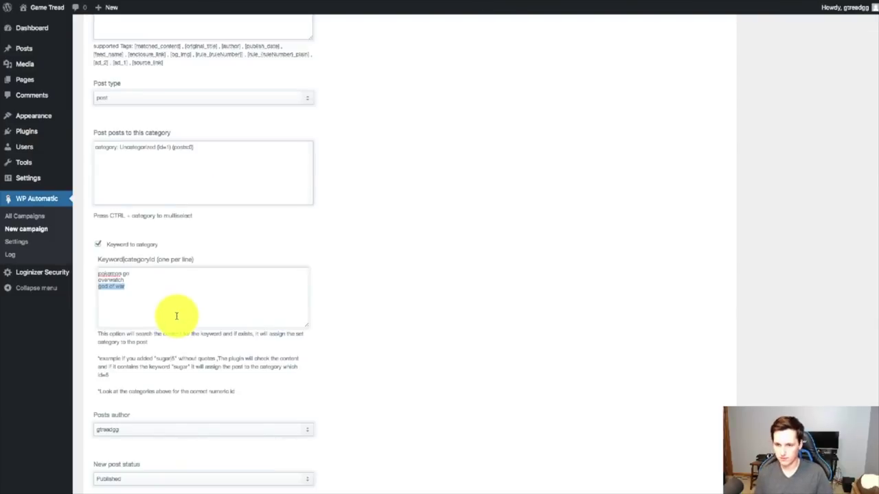
pyautogui.press('Right')
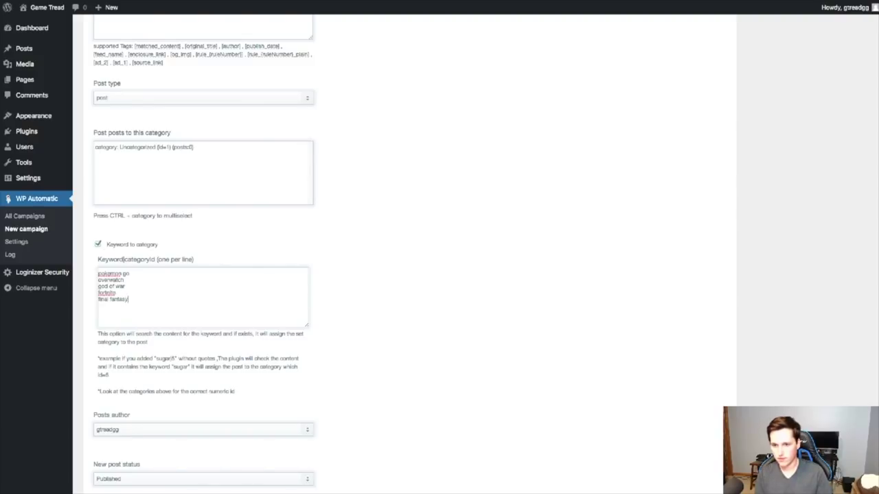
# Review the campaign options and publish the RSS FEEDS campaign
pyautogui.scroll(-12, 345, 379)
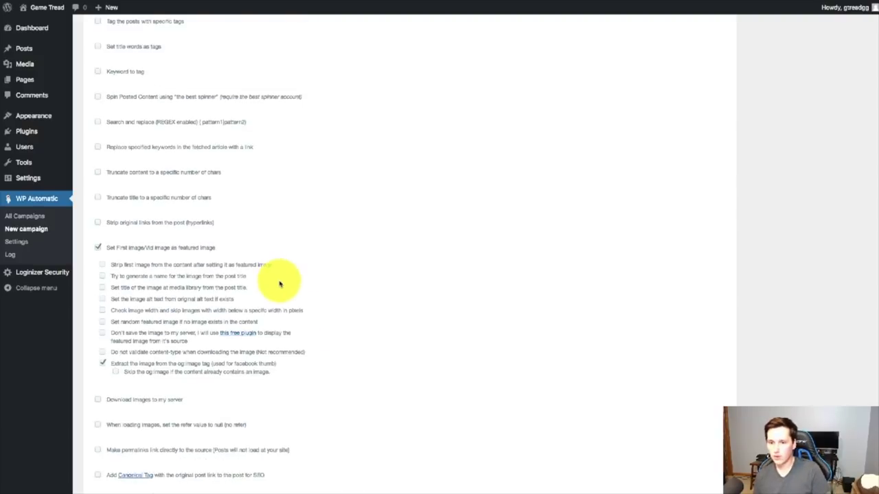
pyautogui.scroll(-1, 280, 283)
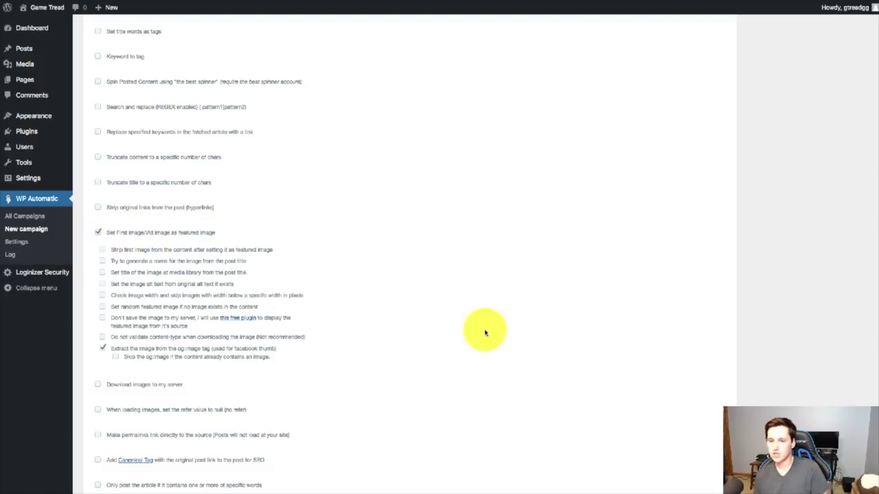
pyautogui.scroll(-5, 485, 333)
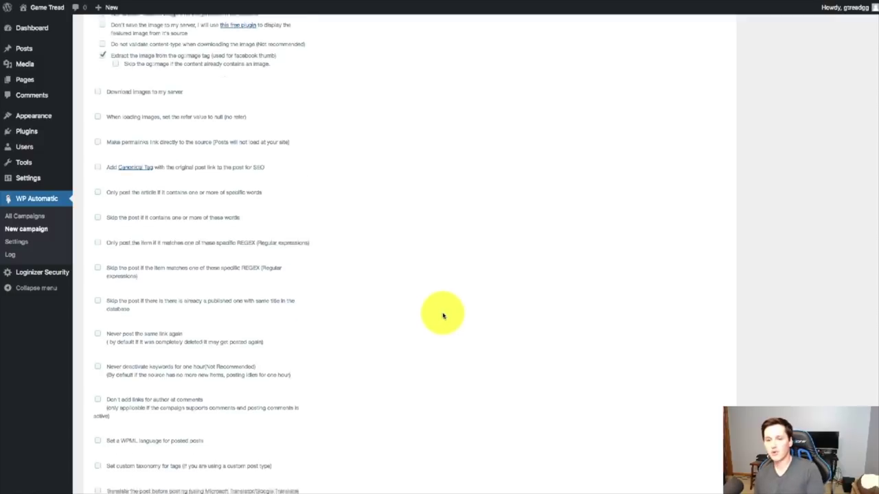
pyautogui.scroll(-1, 215, 255)
pyautogui.scroll(10, 355, 340)
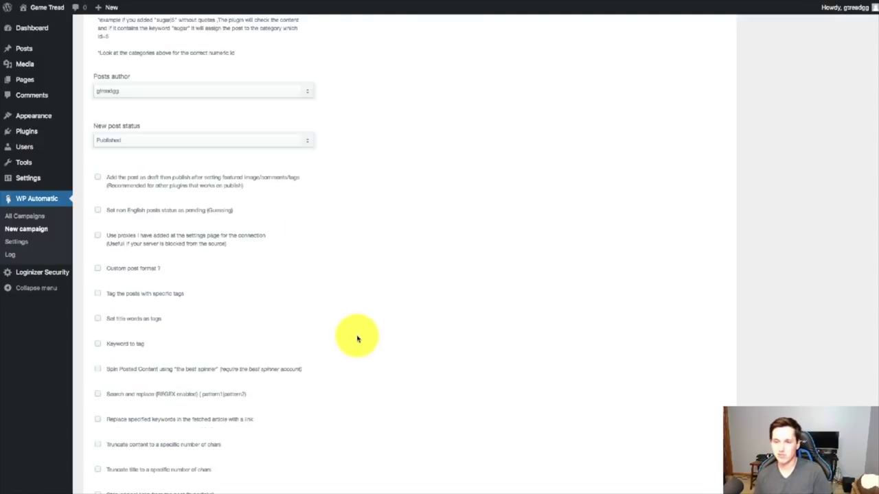
pyautogui.scroll(15, 357, 337)
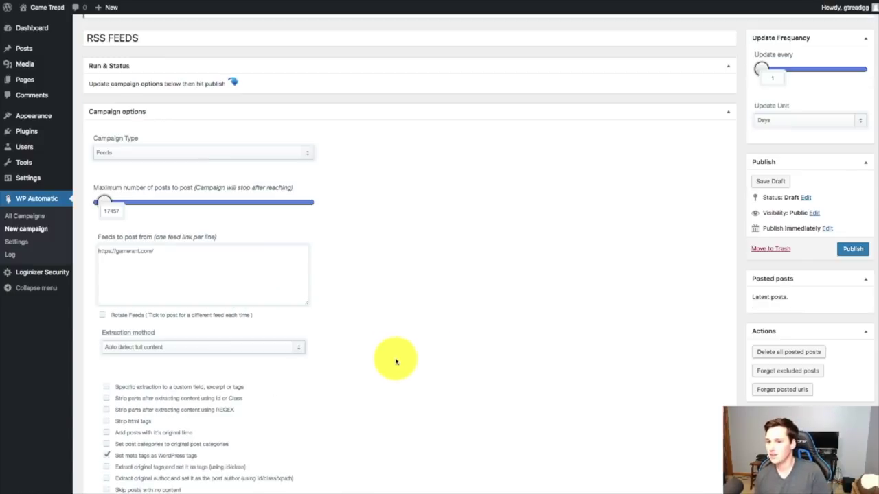
pyautogui.scroll(1, 395, 362)
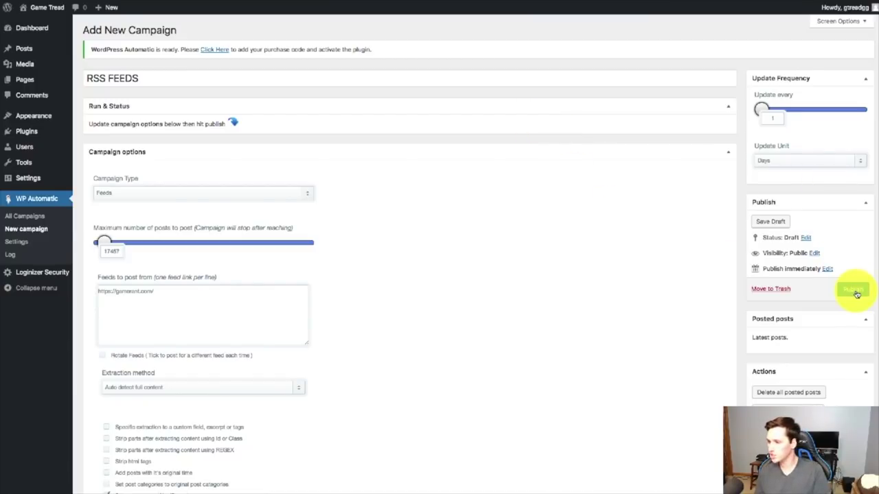
pyautogui.click(856, 293)
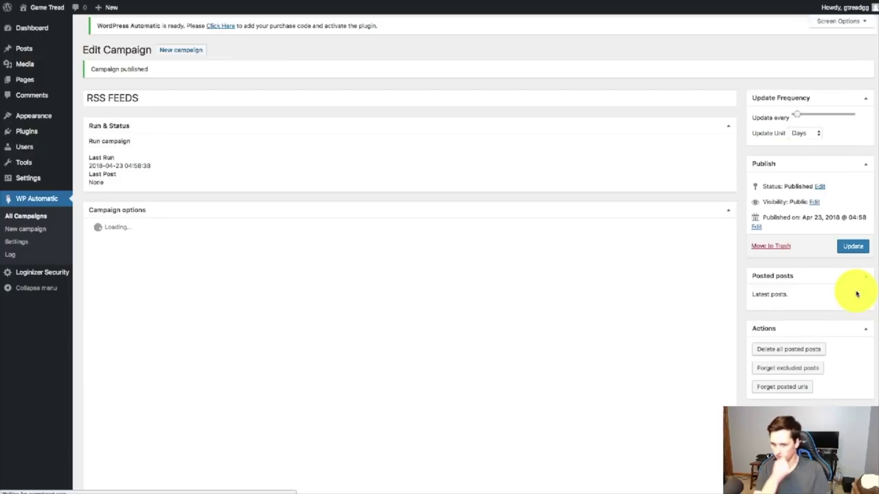
pyautogui.moveTo(242, 150); pyautogui.dragTo(348, 157)
pyautogui.click(397, 167)
pyautogui.tripleClick(412, 158)
pyautogui.click(502, 233)
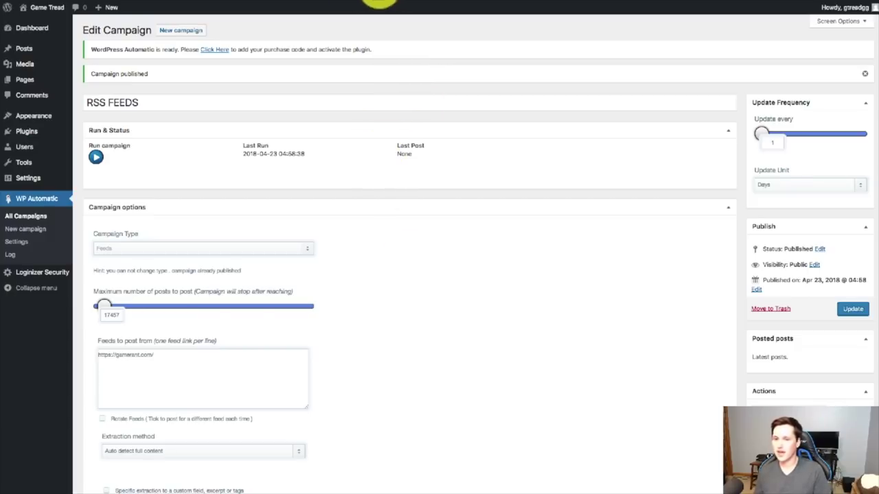
pyautogui.click(369, 1)
pyautogui.scroll(-10, 487, 226)
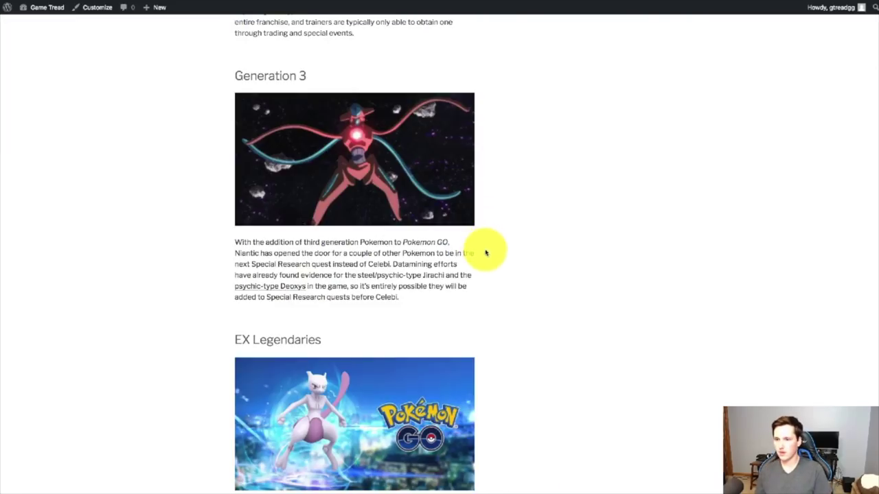
pyautogui.scroll(5, 487, 251)
pyautogui.scroll(5, 346, 252)
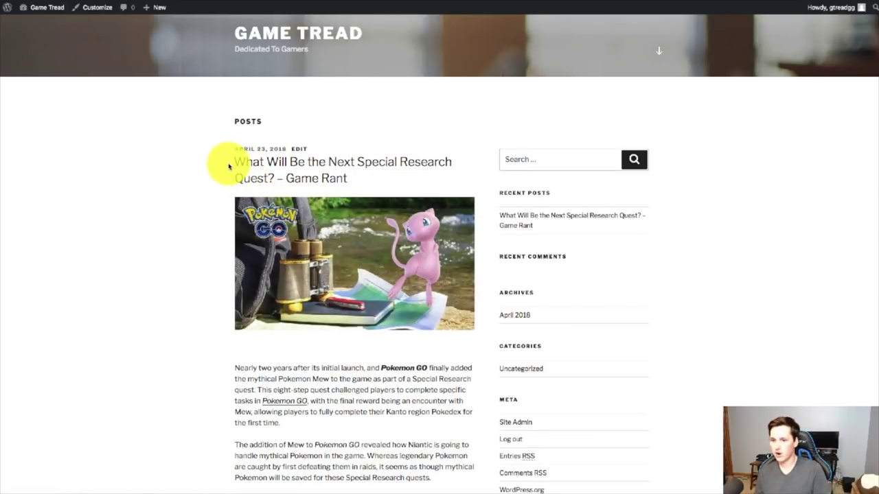
pyautogui.moveTo(360, 172); pyautogui.dragTo(147, 167)
pyautogui.click(147, 166)
pyautogui.scroll(-6, 343, 233)
pyautogui.scroll(-15, 557, 313)
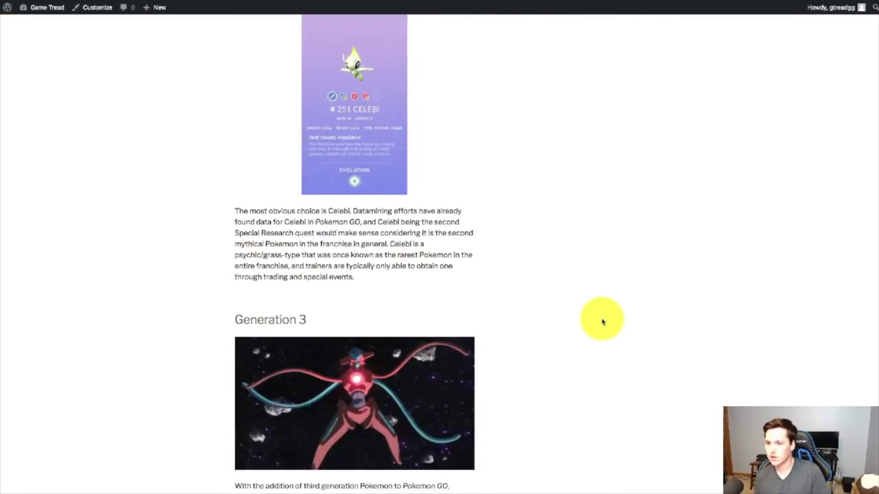
pyautogui.scroll(-10, 611, 331)
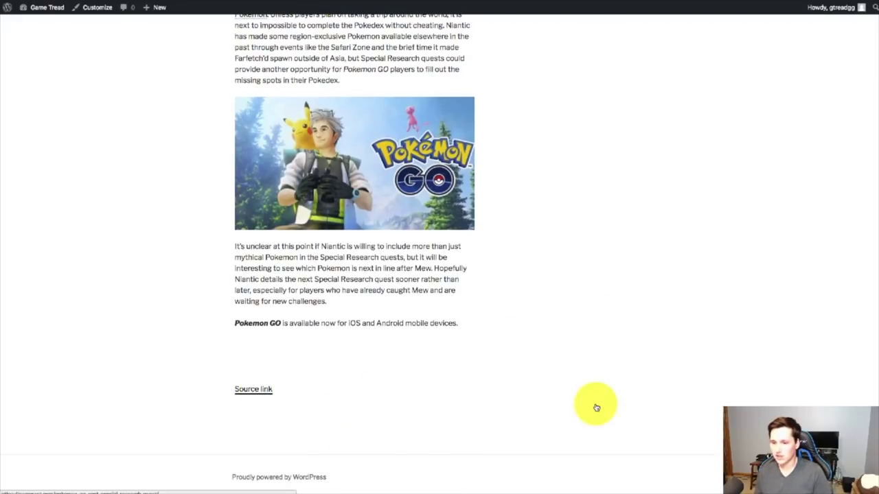
pyautogui.scroll(10, 534, 309)
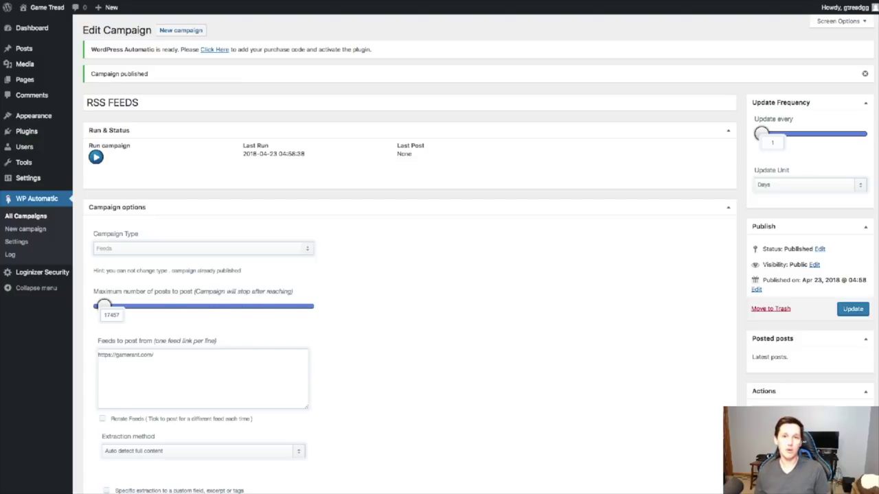
# Run the campaign once and check the new run time and imported Monster Hunter World post
pyautogui.click(96, 157)
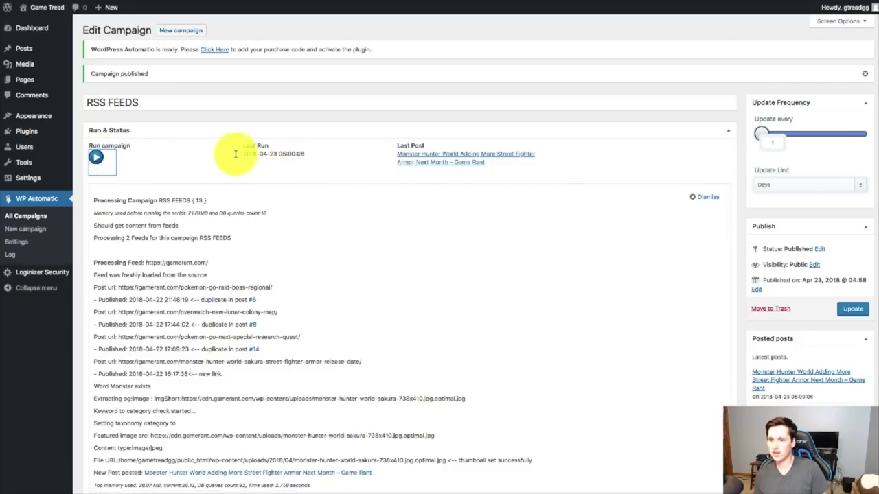
pyautogui.moveTo(235, 153); pyautogui.dragTo(307, 158)
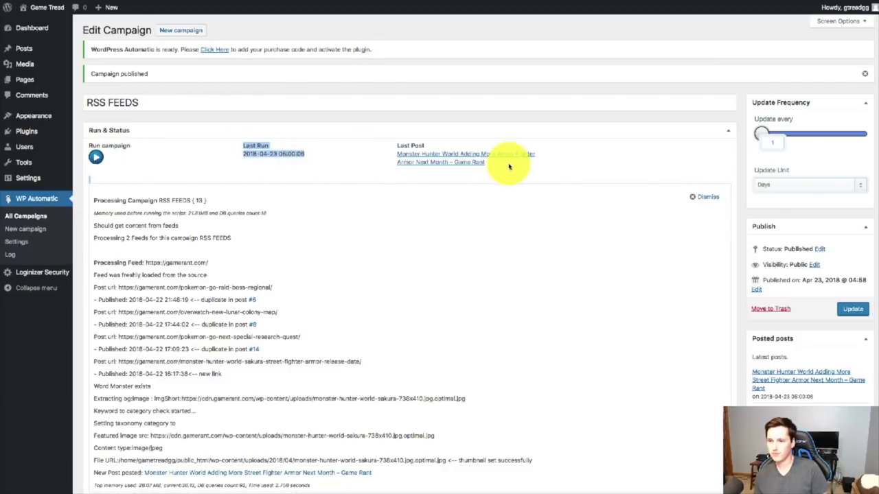
pyautogui.moveTo(510, 167); pyautogui.dragTo(389, 152)
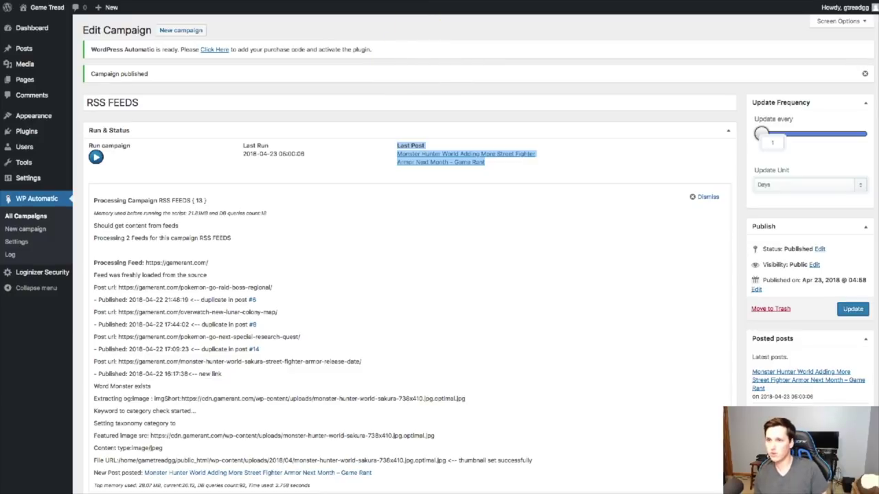
# Scroll to the imported article and open its original source link
pyautogui.scroll(-3, 216, 138)
pyautogui.scroll(-10, 243, 159)
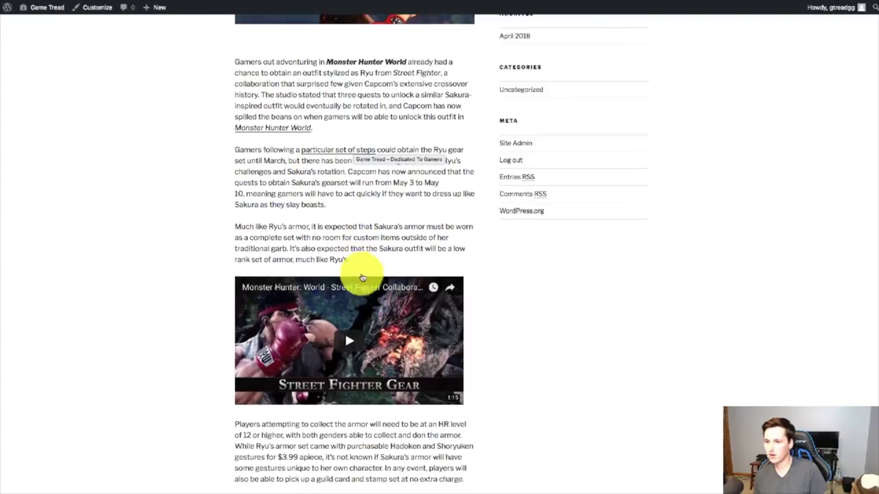
pyautogui.scroll(-2, 302, 344)
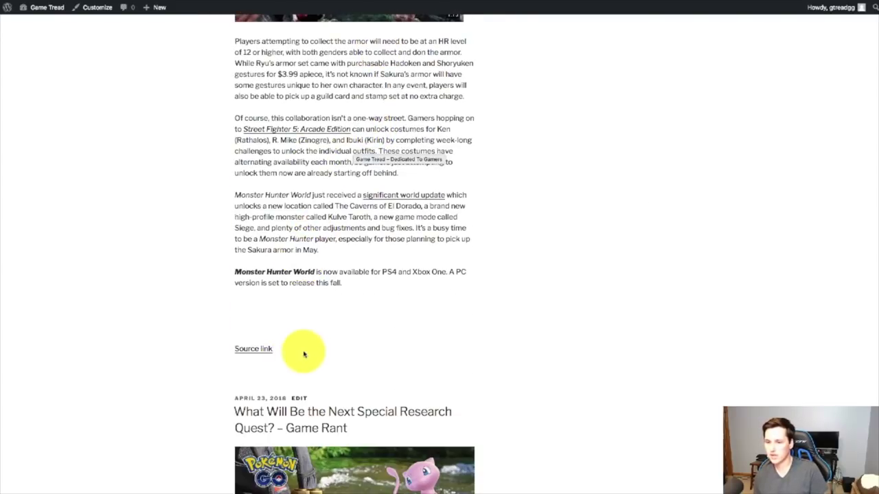
pyautogui.moveTo(298, 353); pyautogui.dragTo(225, 346)
pyautogui.click(245, 351)
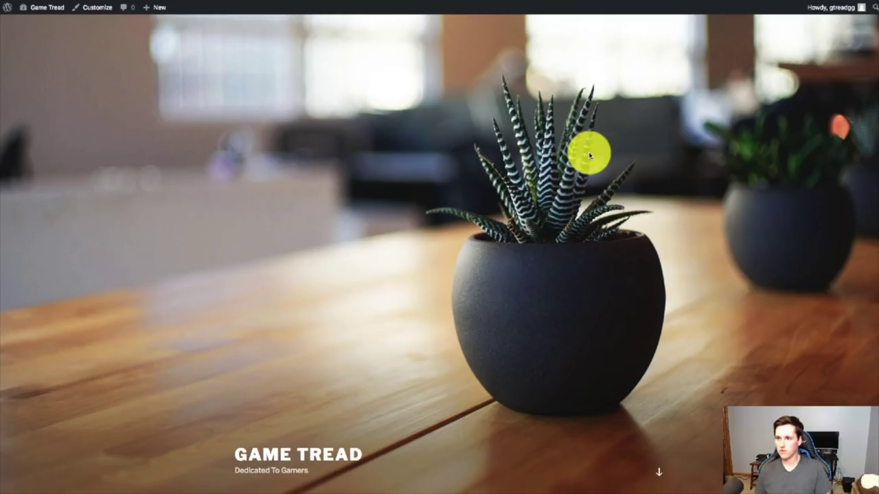
# Scroll through the page to review the imported Game Rant posts
pyautogui.scroll(-6, 588, 151)
pyautogui.scroll(-10, 514, 190)
pyautogui.scroll(-20, 216, 202)
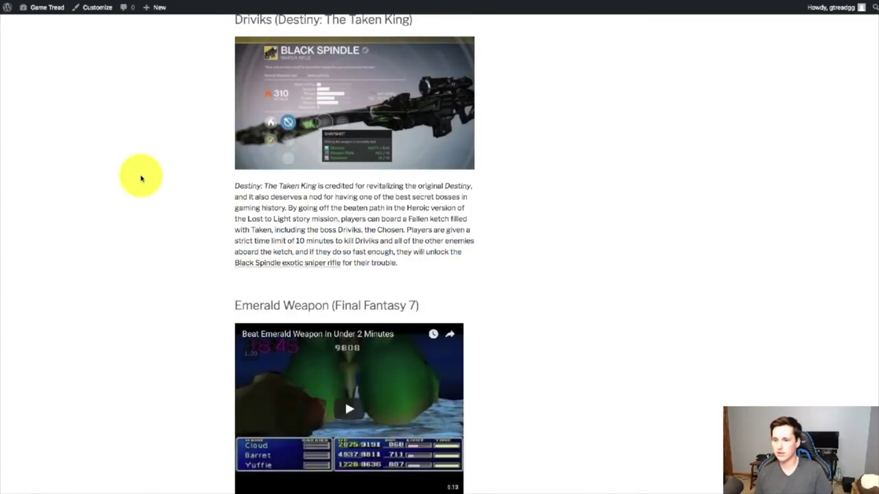
pyautogui.scroll(-20, 392, 216)
pyautogui.scroll(20, 399, 233)
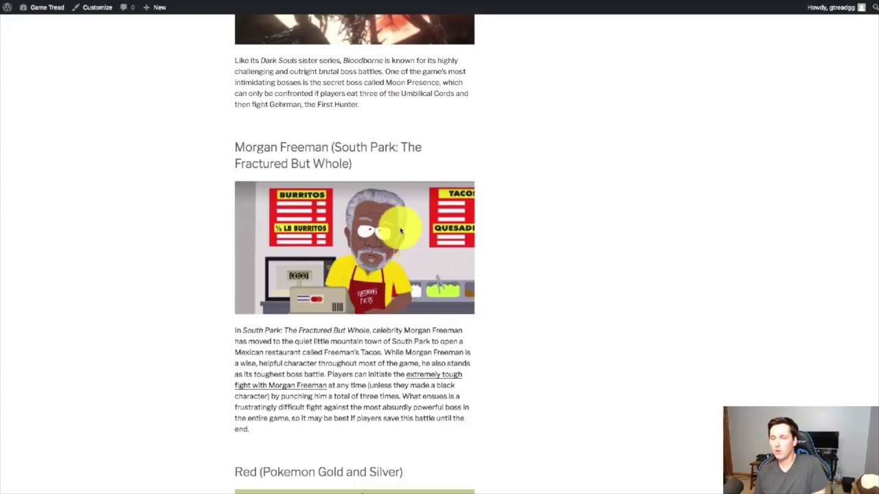
pyautogui.scroll(-10, 396, 257)
pyautogui.scroll(-2, 275, 200)
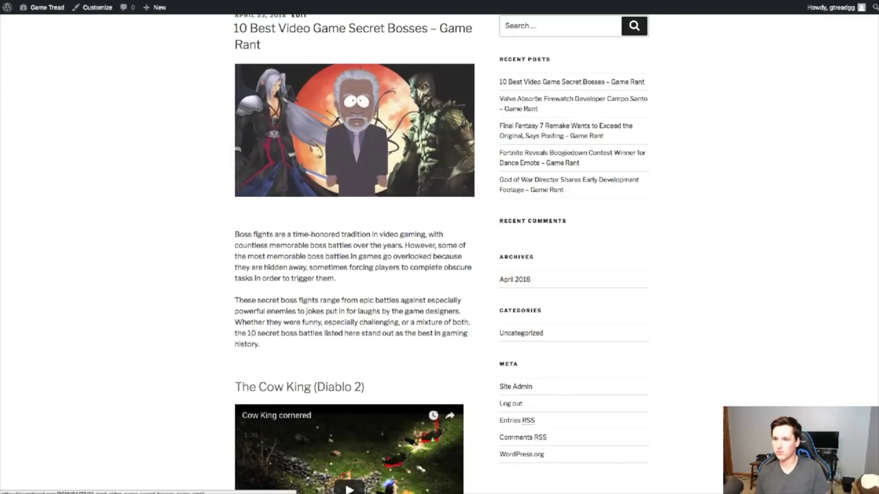
pyautogui.scroll(3, 314, 157)
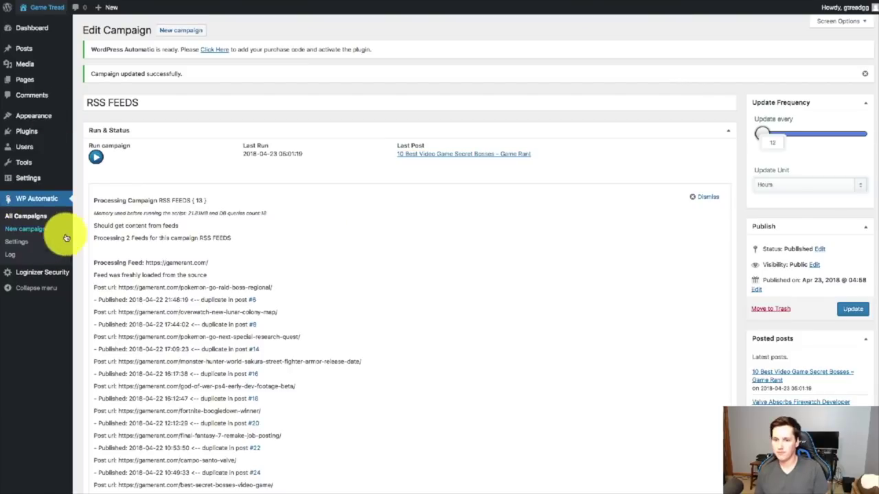
# Install the ColorMag theme from the Popular themes list
pyautogui.moveTo(24, 113)
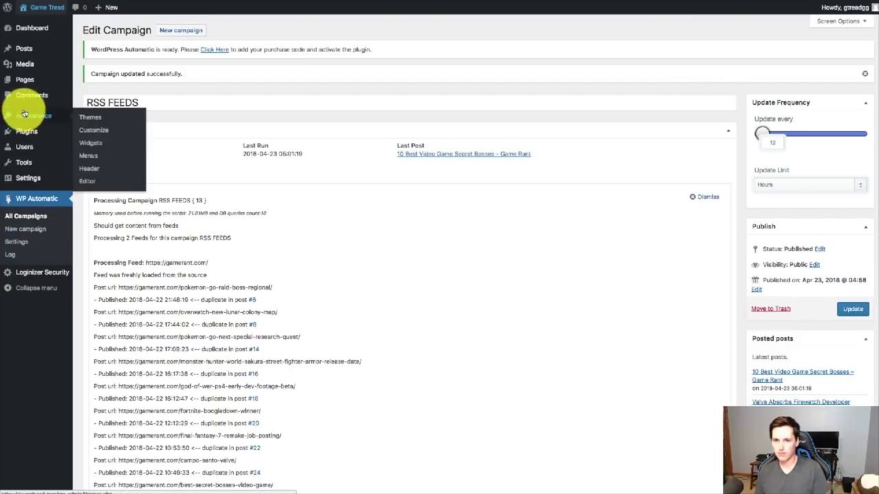
pyautogui.click(107, 119)
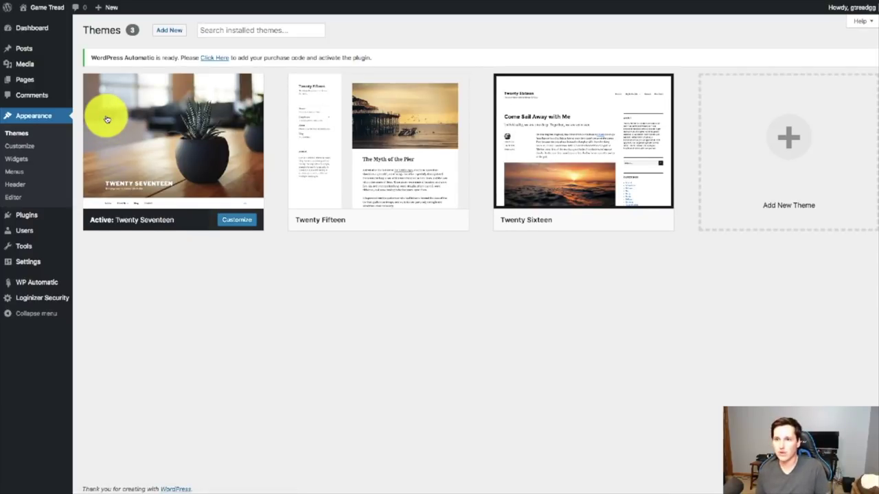
pyautogui.click(173, 33)
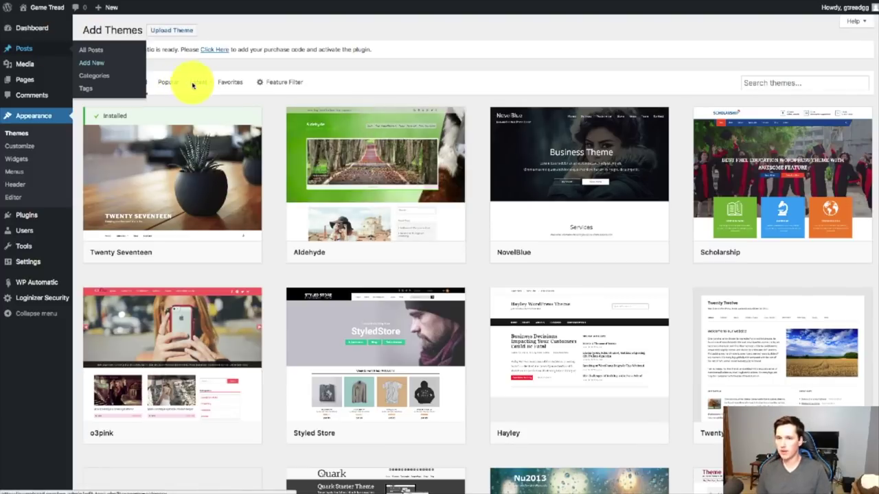
pyautogui.click(171, 82)
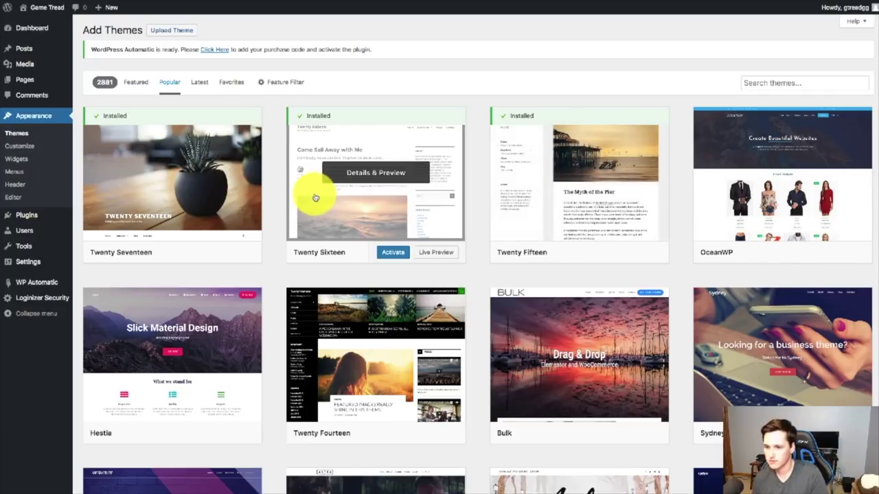
pyautogui.scroll(-5, 315, 197)
pyautogui.scroll(-6, 312, 200)
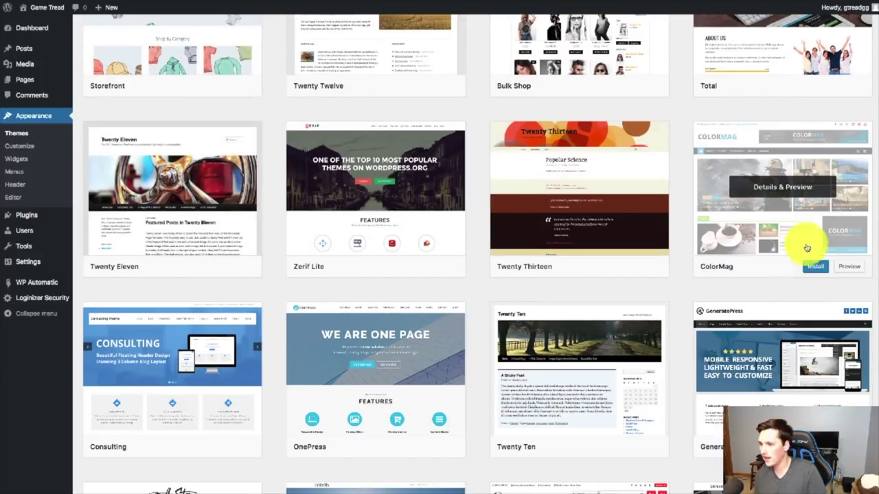
pyautogui.click(816, 266)
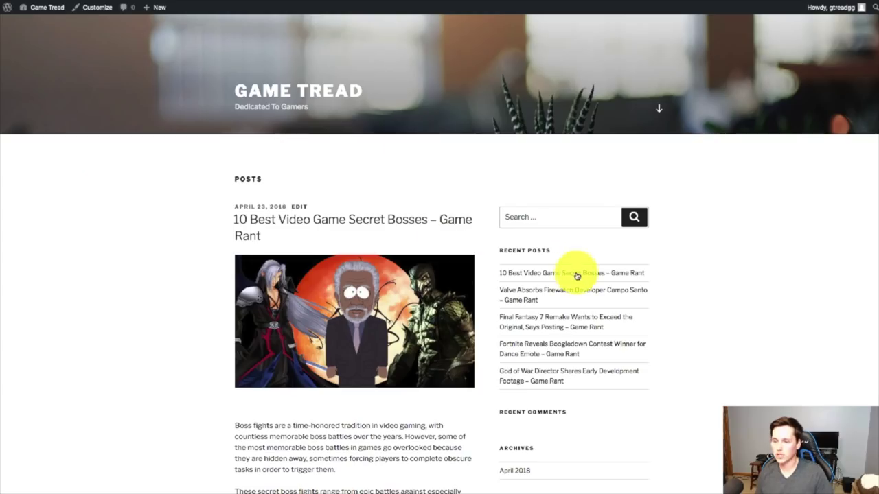
# View the live Game Tread front page and scroll through its ColorMag layout
pyautogui.click(575, 276)
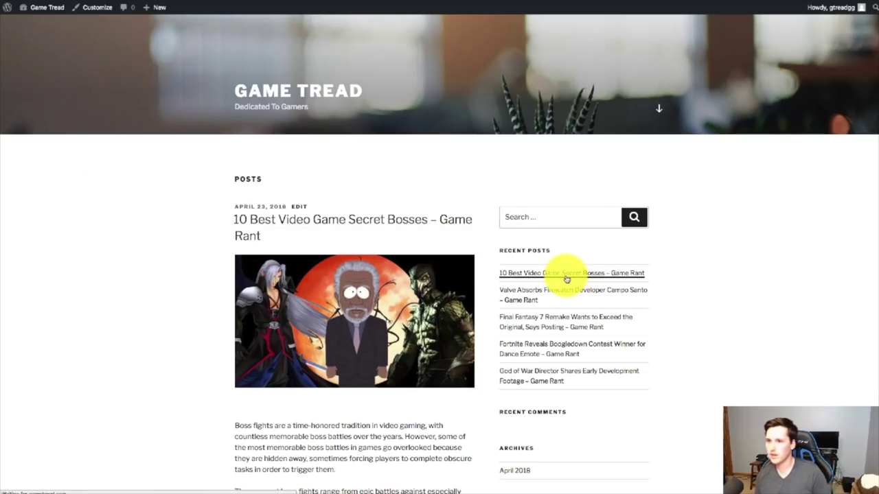
pyautogui.scroll(-5, 565, 279)
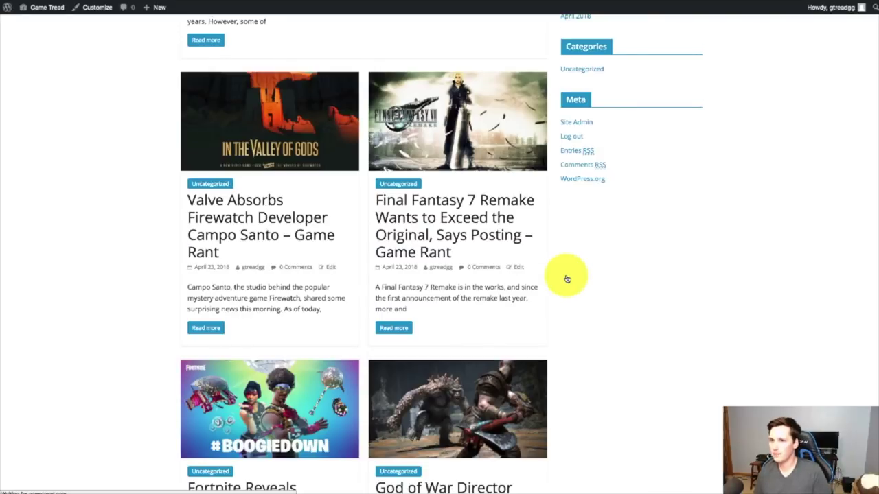
pyautogui.scroll(3, 624, 227)
pyautogui.scroll(3, 616, 252)
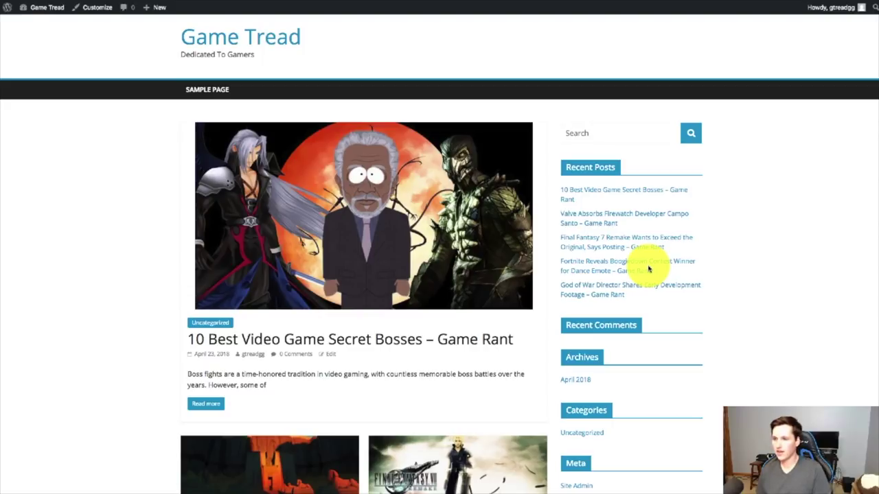
pyautogui.scroll(-2, 727, 298)
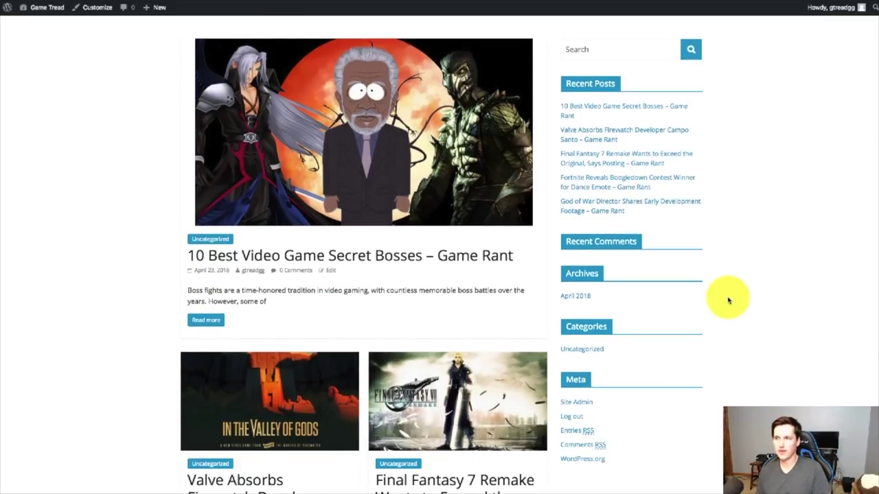
pyautogui.scroll(-9, 721, 302)
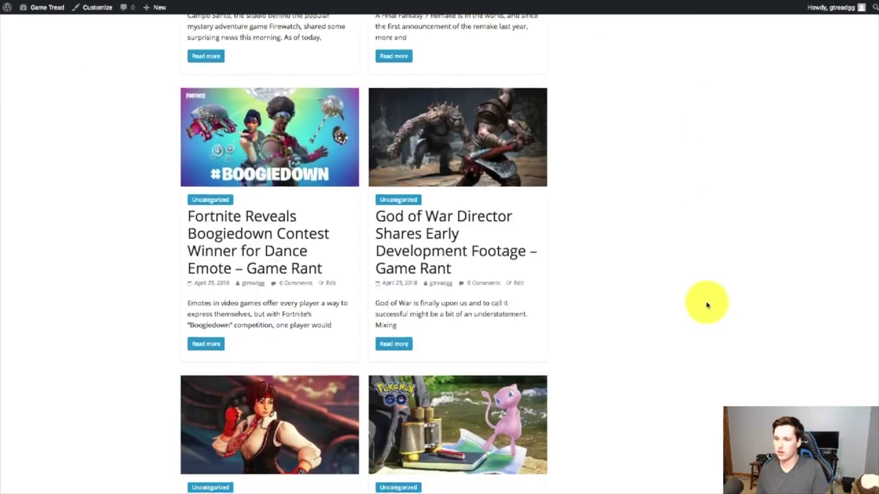
pyautogui.scroll(-3, 707, 302)
pyautogui.scroll(10, 693, 304)
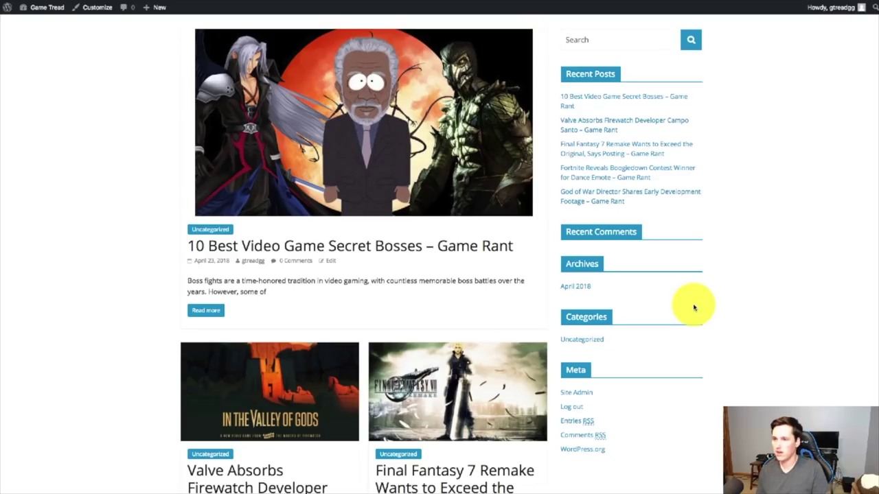
pyautogui.scroll(2, 695, 305)
pyautogui.scroll(-1, 570, 302)
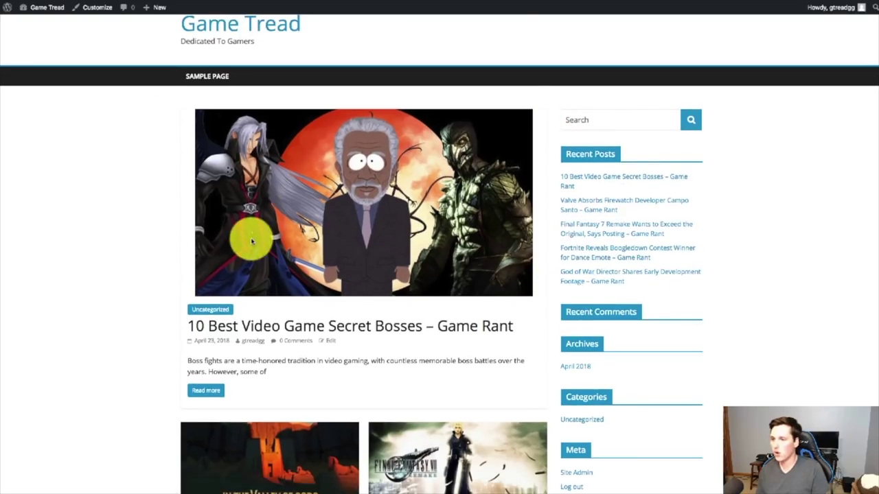
pyautogui.scroll(1, 243, 78)
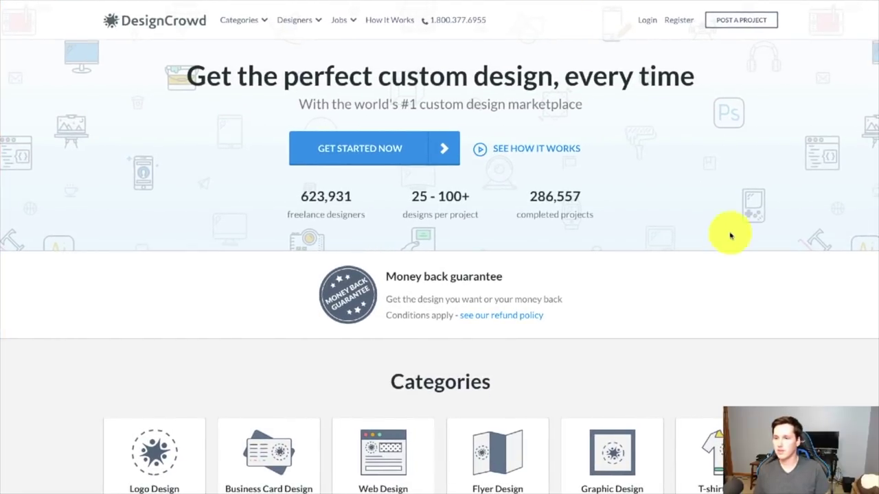
# Scroll down the DesignCrowd home page
pyautogui.scroll(-1, 745, 236)
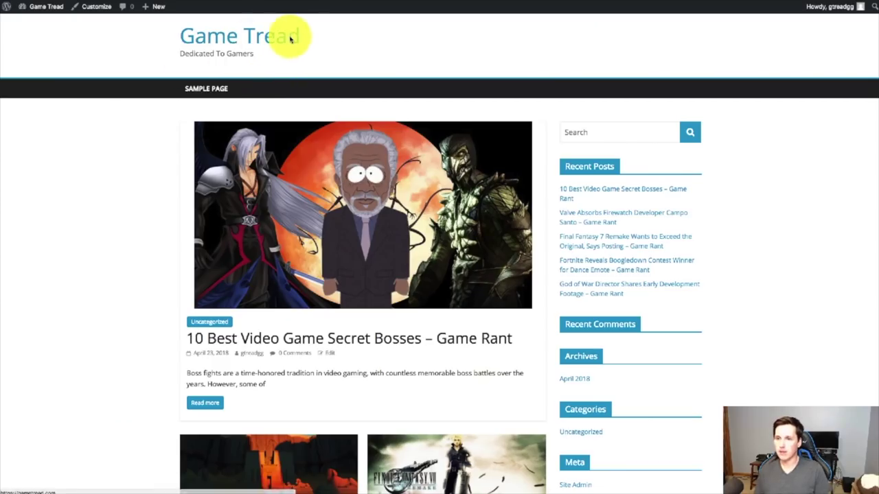
# Highlight the plain-text 'Game Tread' site title on the front page, then clear the highlight
pyautogui.moveTo(180, 36); pyautogui.dragTo(304, 39)
pyautogui.click(305, 39)
pyautogui.tripleClick(309, 41)
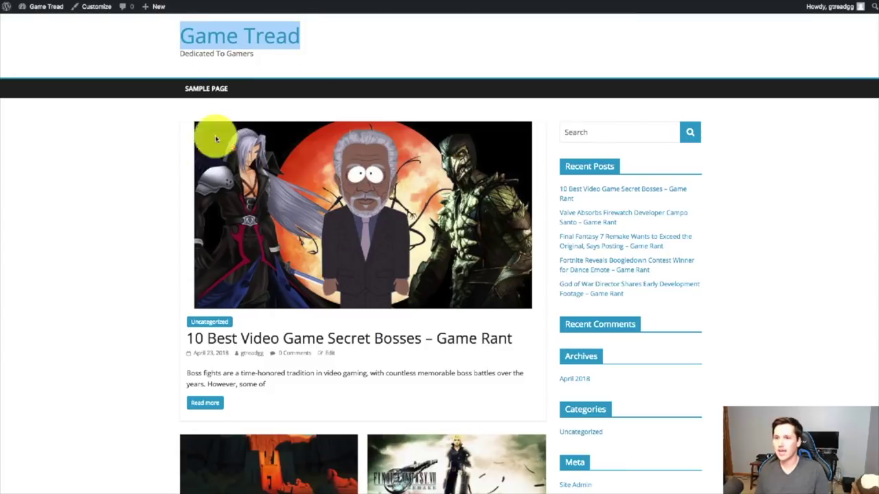
pyautogui.click(147, 175)
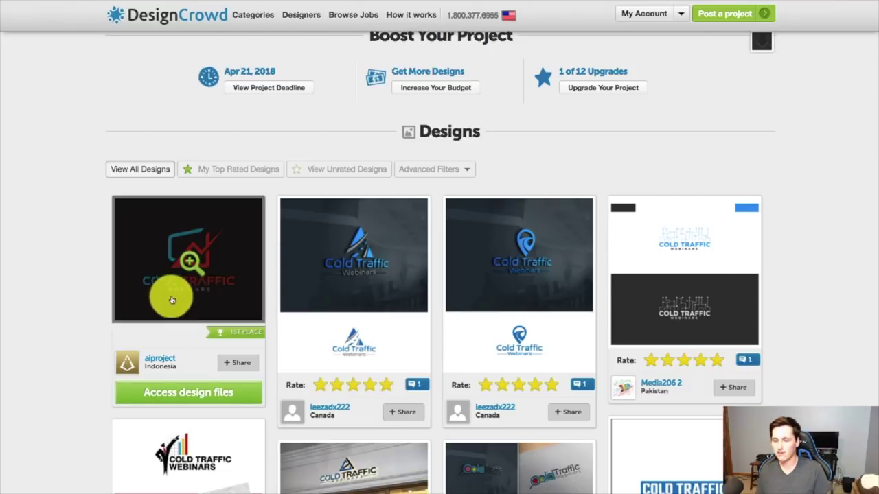
# Scroll through the submitted Cold Traffic Webinars logo designs in the DesignCrowd gallery
pyautogui.scroll(-1, 687, 298)
pyautogui.scroll(1, 656, 298)
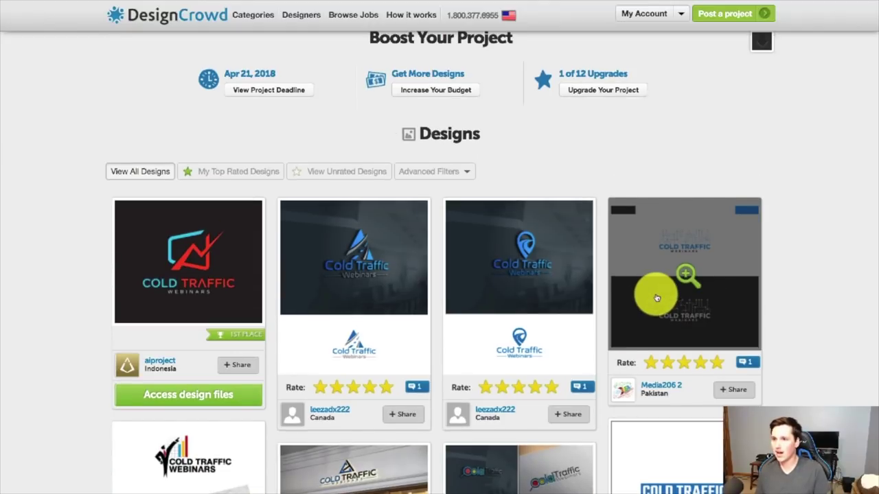
pyautogui.scroll(-6, 658, 298)
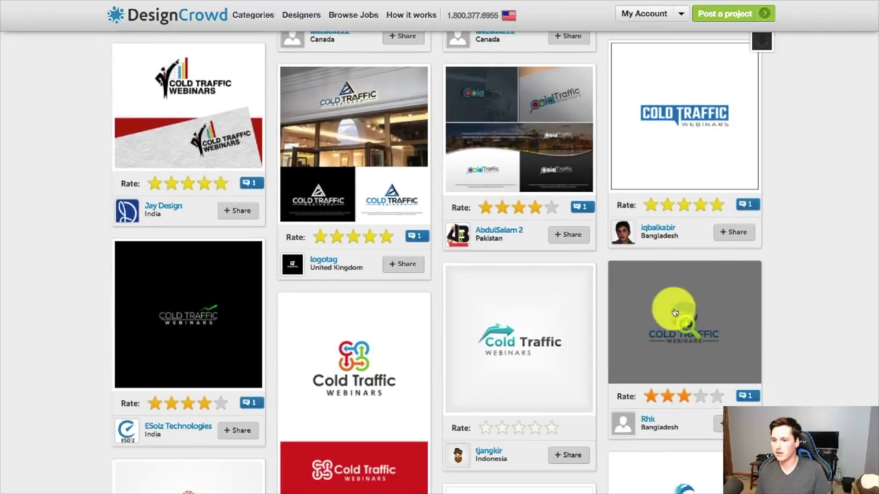
pyautogui.scroll(1, 118, 138)
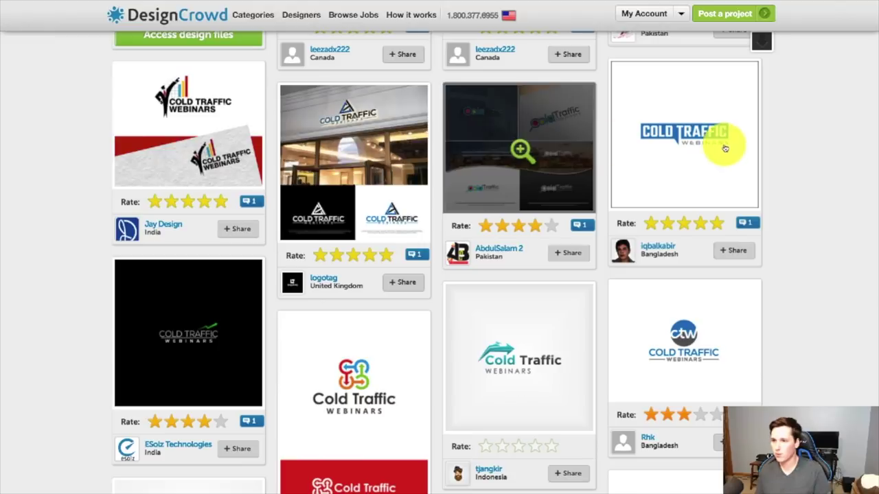
pyautogui.scroll(-1, 305, 214)
pyautogui.scroll(-5, 305, 214)
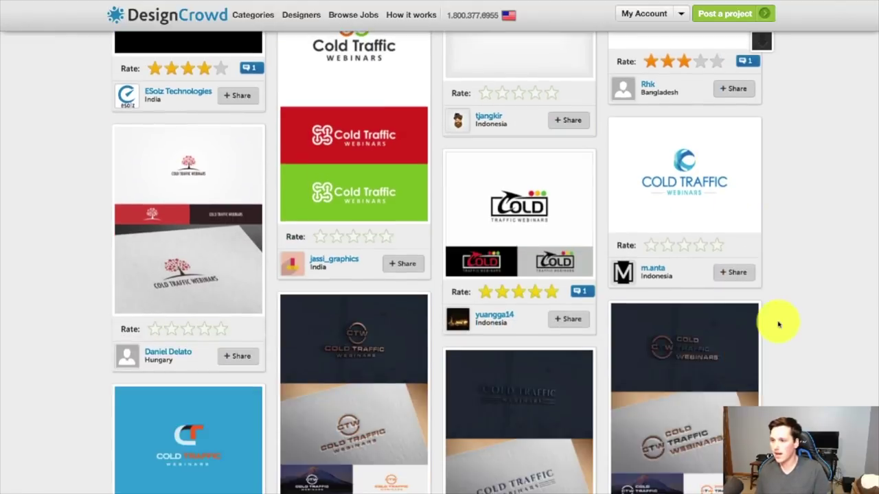
pyautogui.scroll(-4, 849, 319)
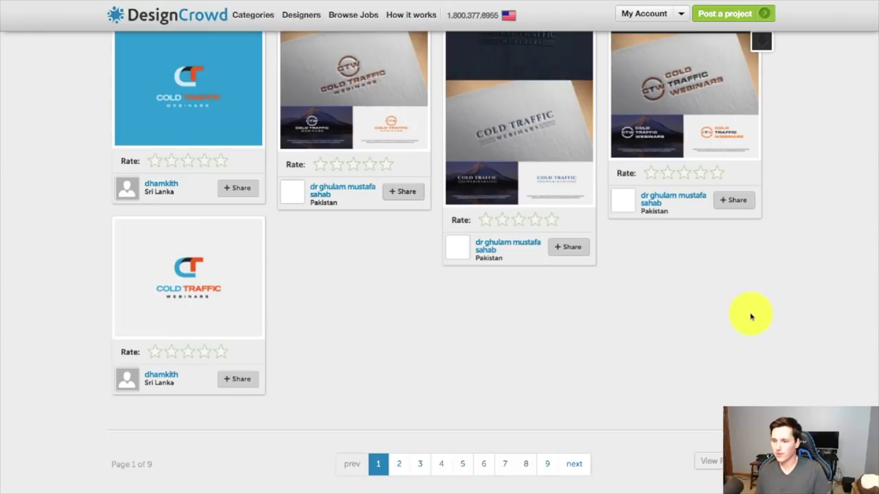
pyautogui.scroll(8, 695, 331)
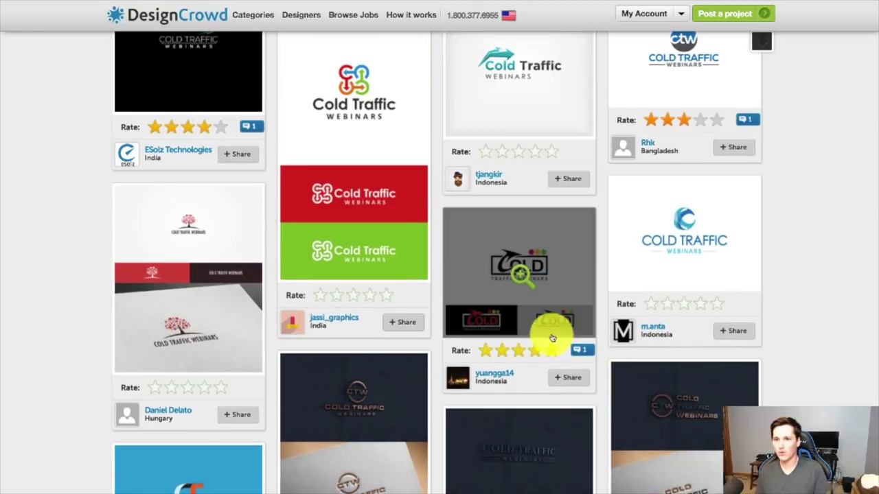
pyautogui.scroll(-8, 384, 412)
pyautogui.scroll(5, 392, 237)
pyautogui.scroll(3, 285, 213)
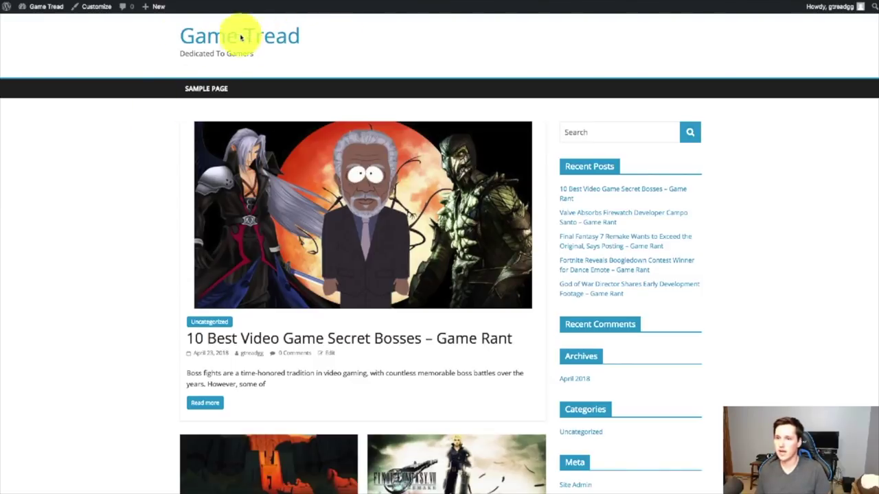
# In Site Identity, choose the Game Tread logo image and publish it to the live header
pyautogui.tripleClick(309, 66)
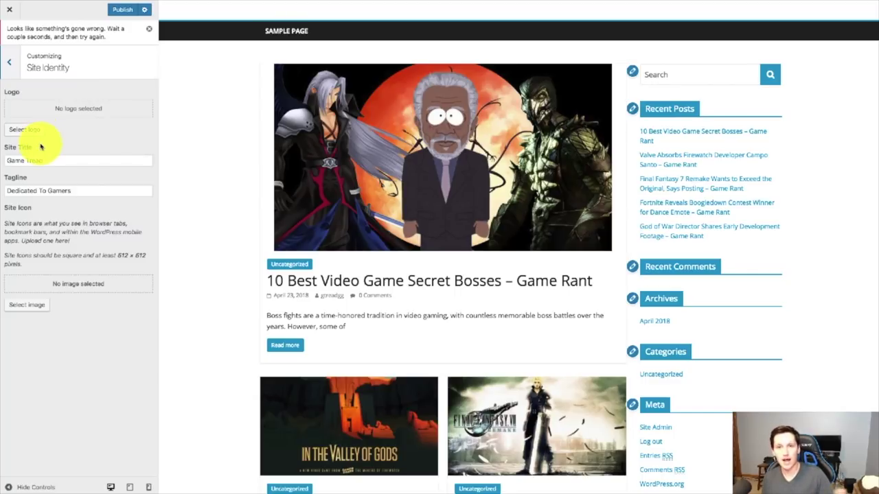
pyautogui.click(27, 132)
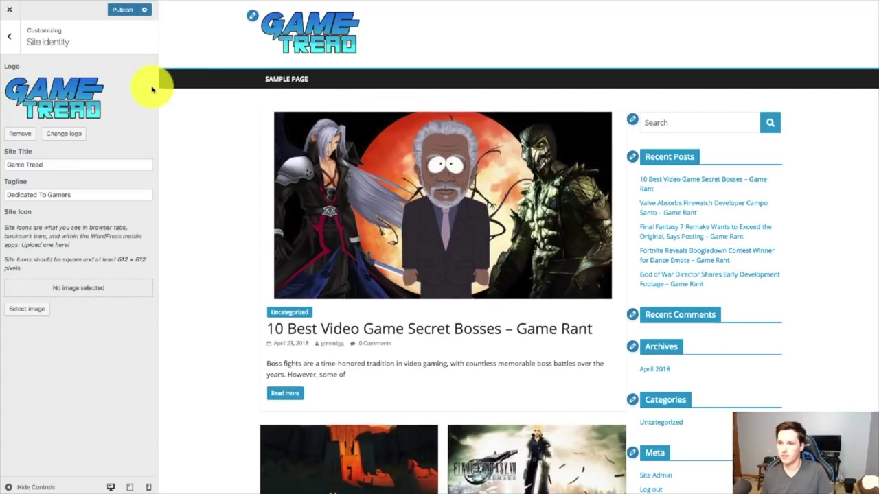
pyautogui.click(126, 11)
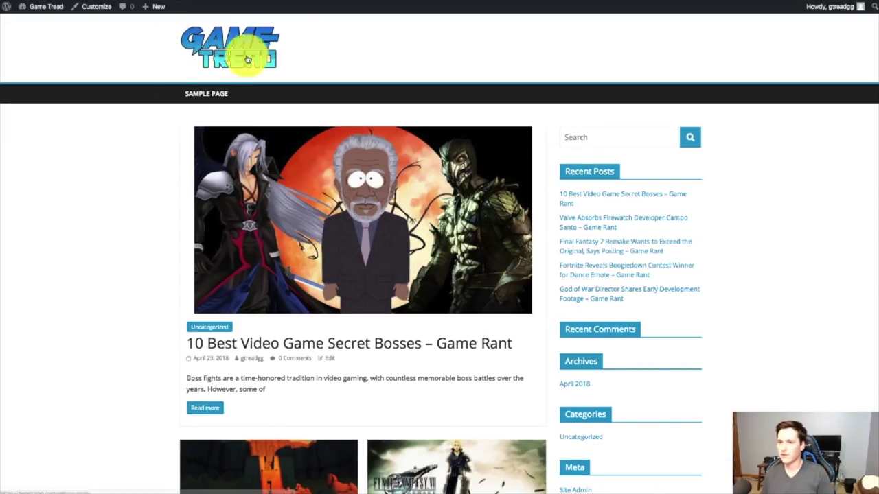
pyautogui.scroll(-4, 757, 200)
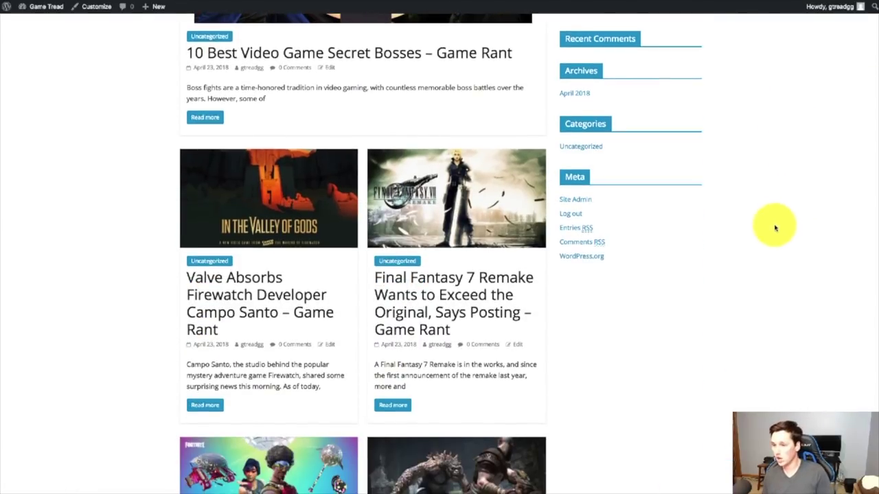
pyautogui.scroll(2, 755, 241)
pyautogui.scroll(1, 734, 253)
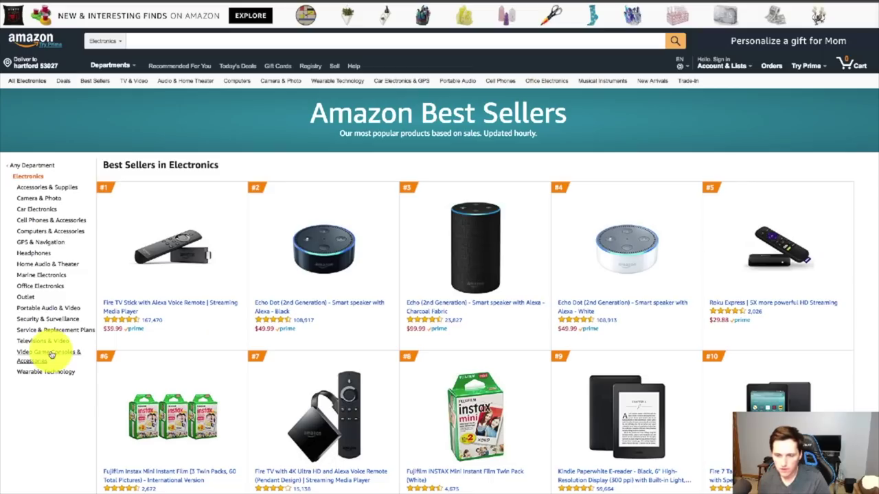
# Browse Amazon Best Sellers in Video Game Consoles & Accessories
pyautogui.click(44, 336)
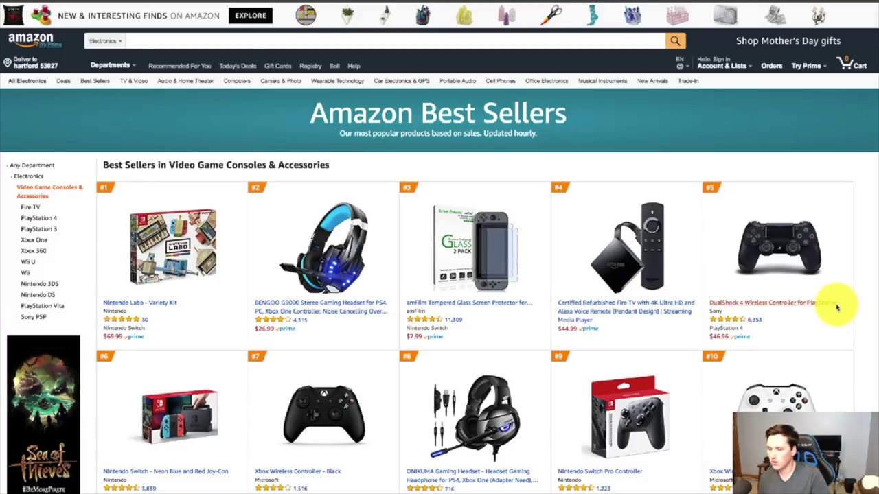
pyautogui.scroll(-1, 490, 333)
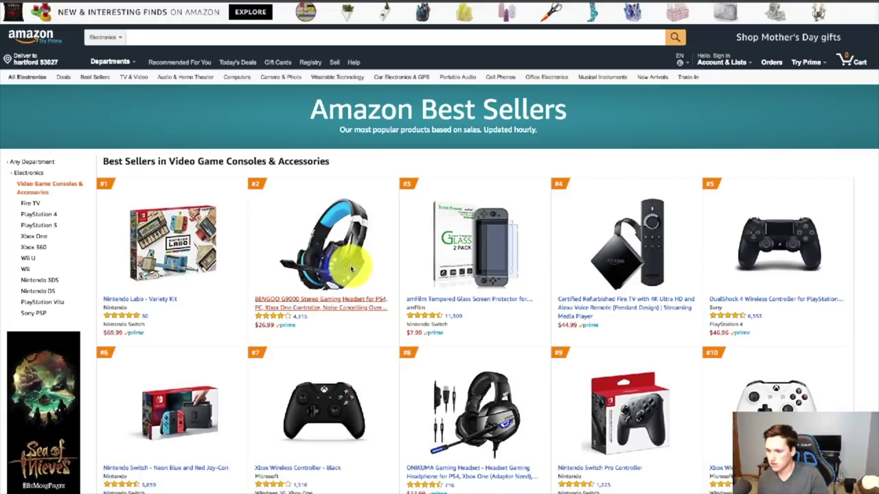
pyautogui.scroll(-5, 350, 269)
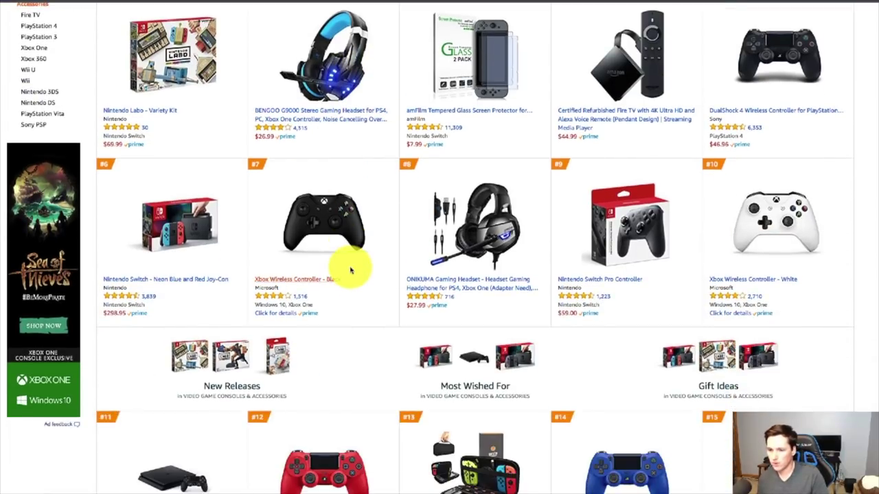
pyautogui.scroll(-2, 351, 269)
pyautogui.scroll(6, 349, 269)
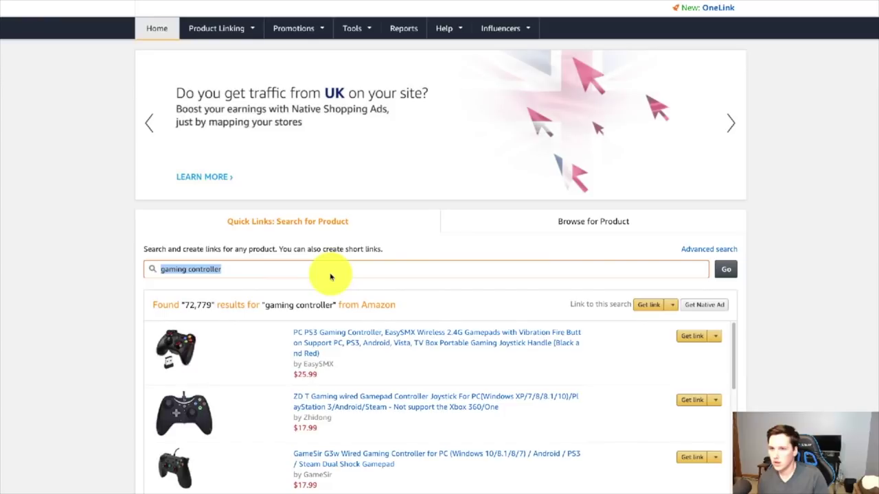
pyautogui.scroll(-1, 330, 276)
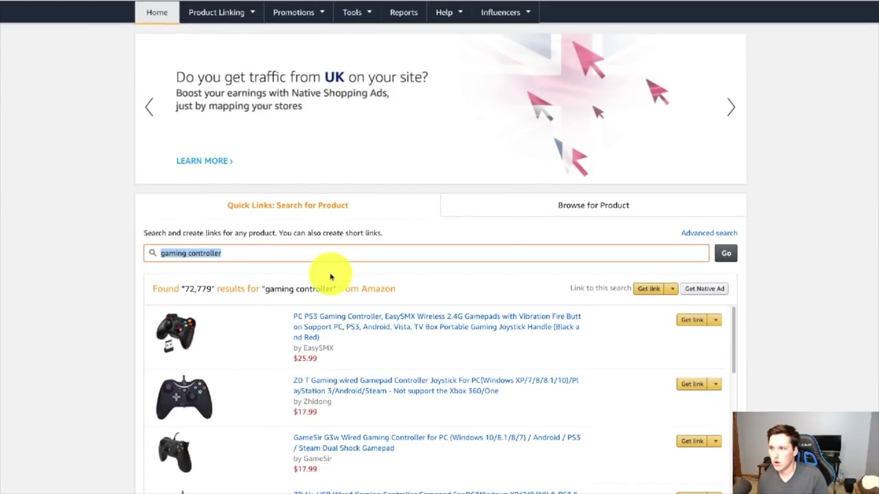
# Search Associates product links for 'BENGOO G9000 Stereo Gaming Headset for PS4'
pyautogui.click(275, 258)
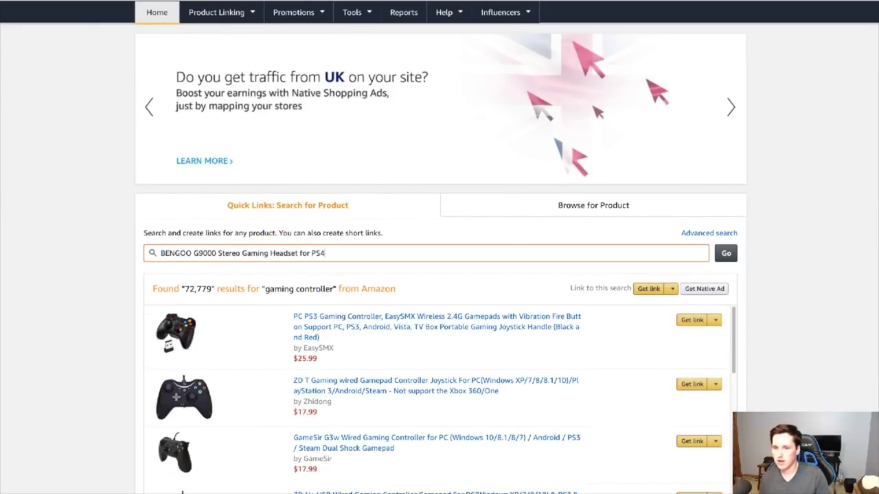
pyautogui.hotkey('ctrl', 'v')
pyautogui.press('Return')
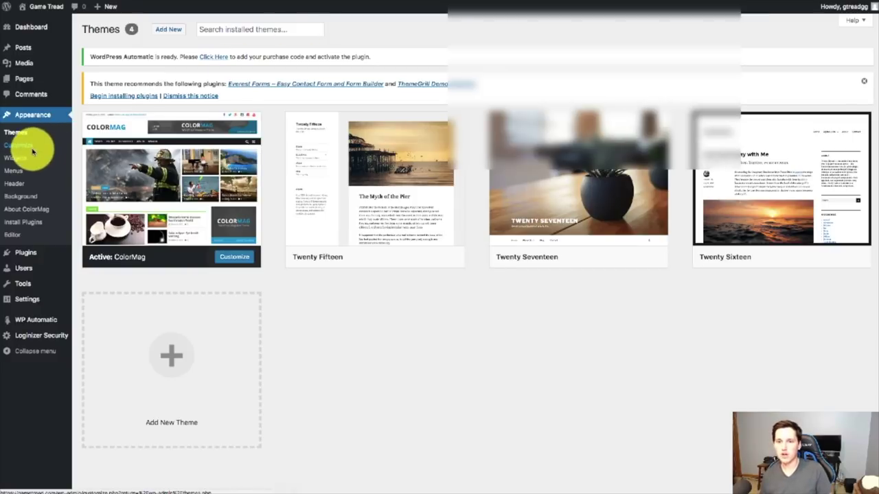
# Add a Text widget to the Right Sidebar directly below Search
pyautogui.click(21, 157)
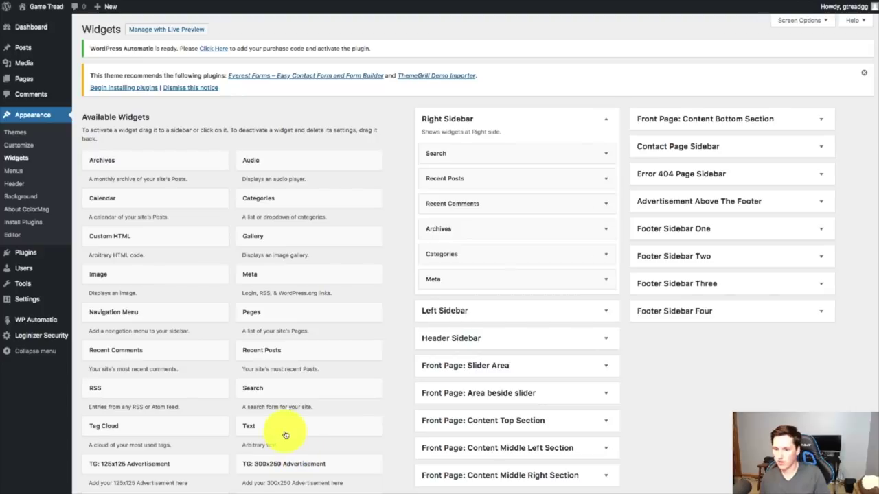
pyautogui.moveTo(286, 434); pyautogui.dragTo(481, 181)
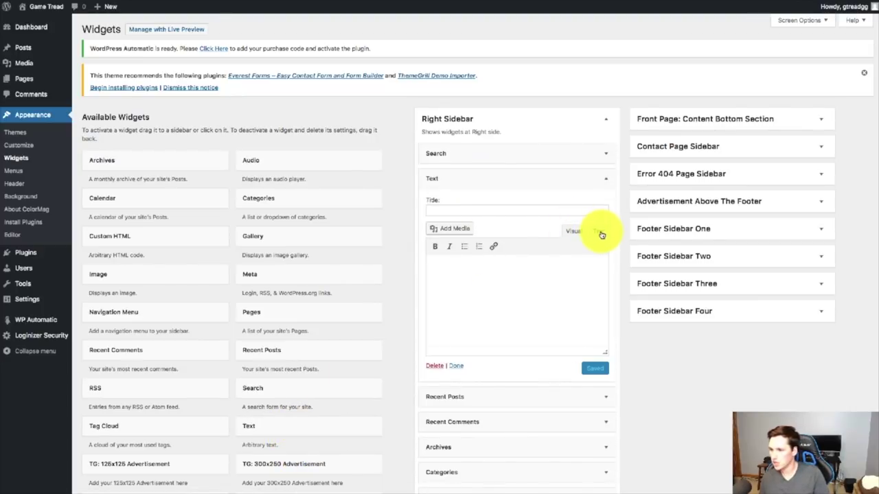
pyautogui.click(601, 236)
pyautogui.click(584, 340)
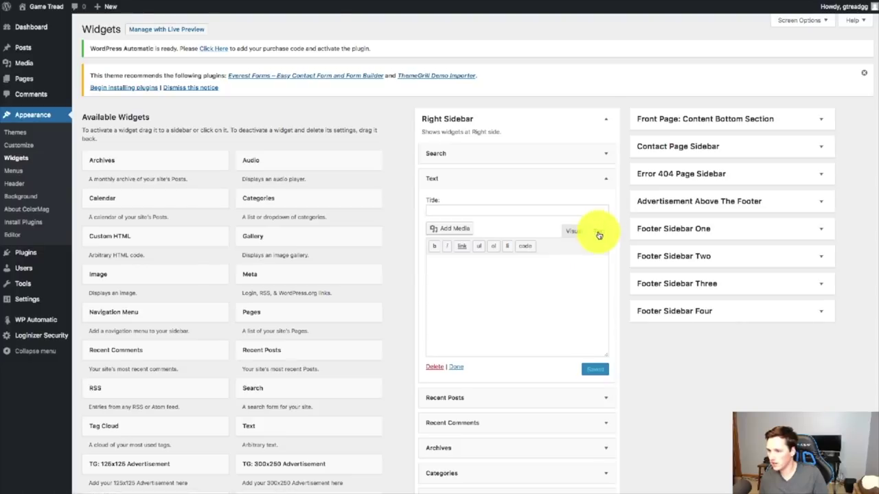
# Clear the test text from the widget body and leave its editor in Text mode
pyautogui.click(574, 230)
pyautogui.click(556, 275)
pyautogui.write('sadfasdfa')
pyautogui.moveTo(551, 269); pyautogui.dragTo(367, 265)
pyautogui.press('BackSpace')
pyautogui.click(599, 231)
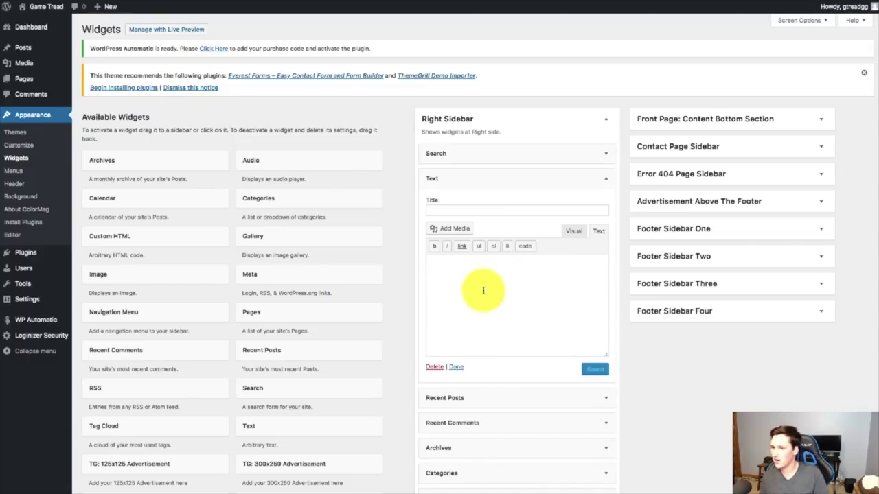
# Close the Text widget and delete the Recent Comments widget from the Right Sidebar
pyautogui.click(456, 367)
pyautogui.click(606, 203)
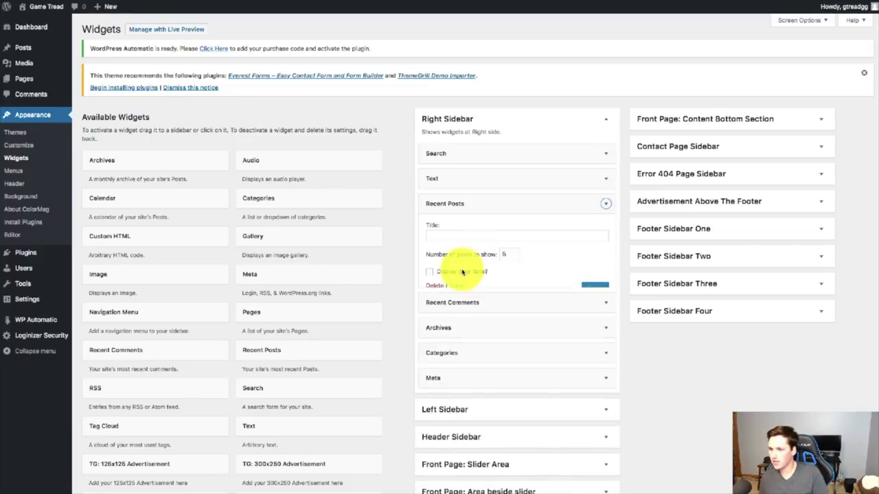
pyautogui.click(606, 204)
pyautogui.click(611, 235)
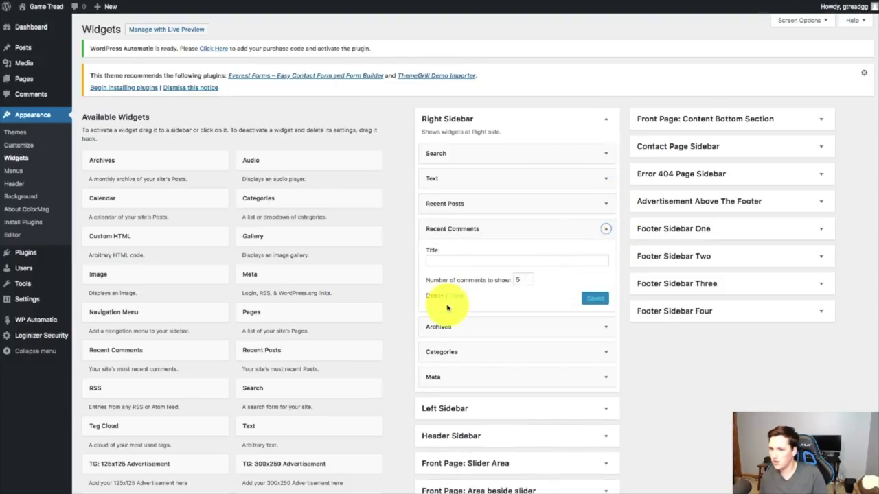
pyautogui.click(436, 300)
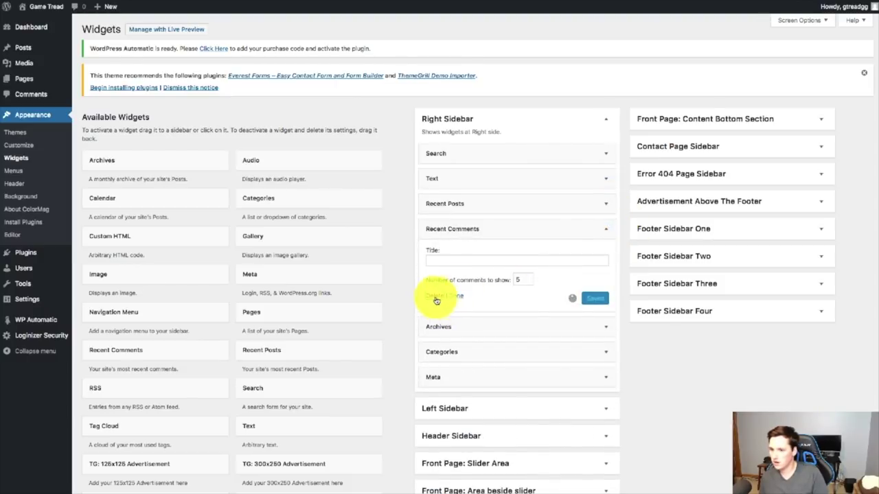
# Delete the Archives, Categories and Meta widgets from the Right Sidebar
pyautogui.click(589, 231)
pyautogui.click(437, 300)
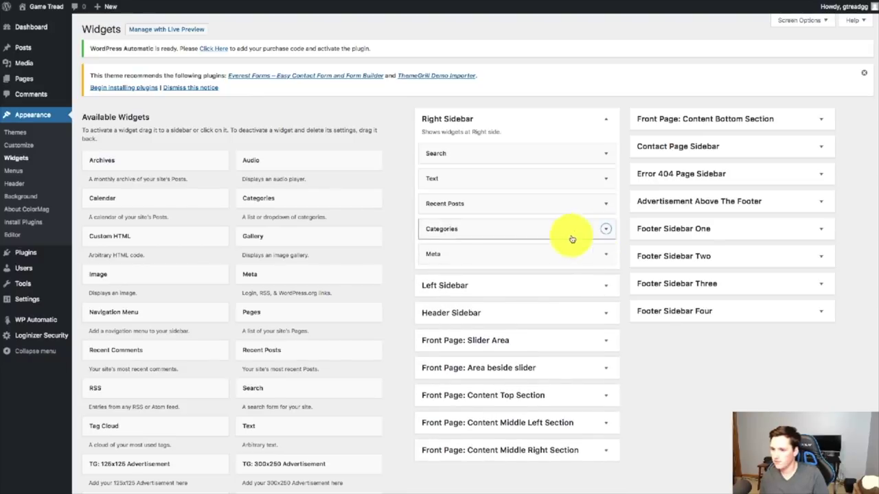
pyautogui.click(535, 237)
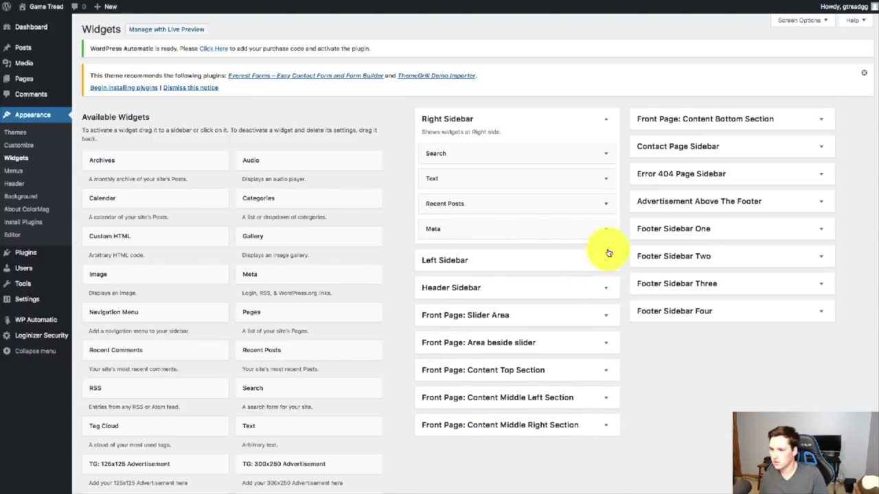
pyautogui.click(577, 234)
pyautogui.click(435, 276)
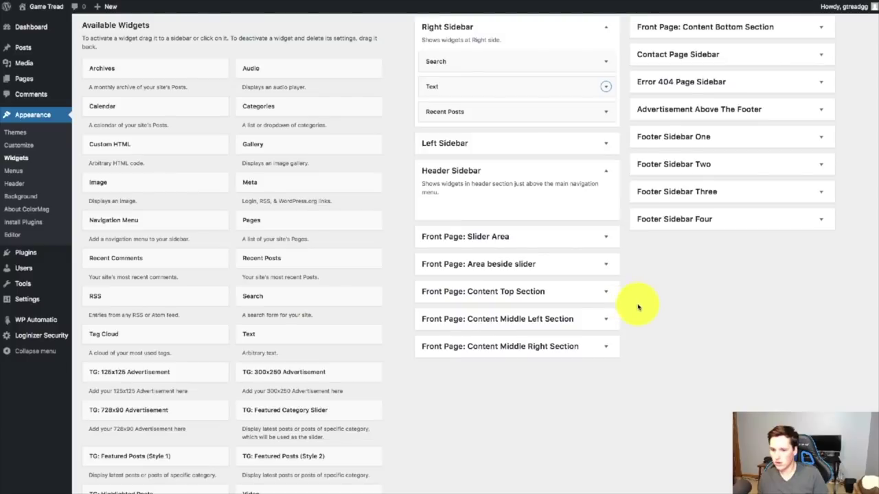
pyautogui.scroll(-1, 611, 298)
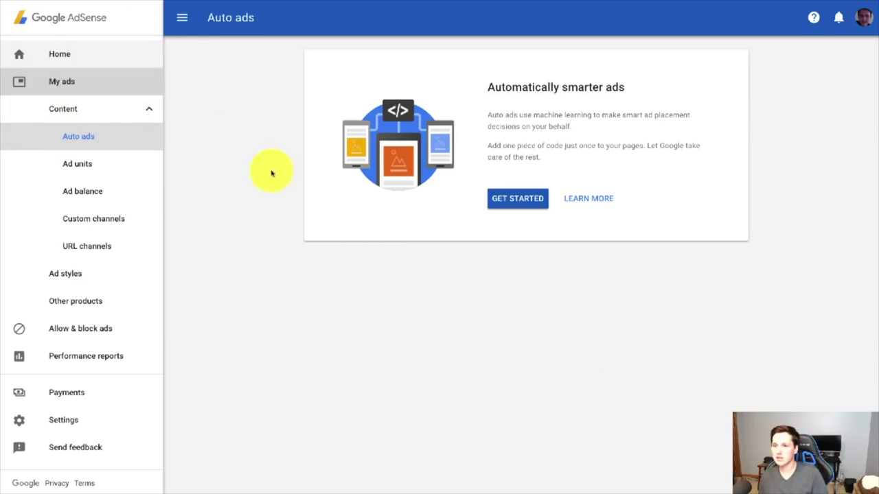
# Save AdSense Auto ads global settings with all ad formats on and copy the code snippet
pyautogui.click(516, 201)
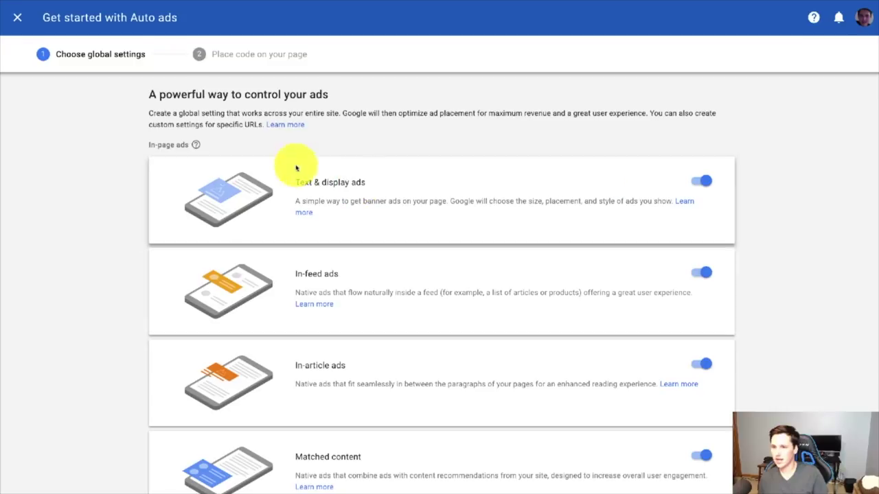
pyautogui.scroll(-3, 549, 210)
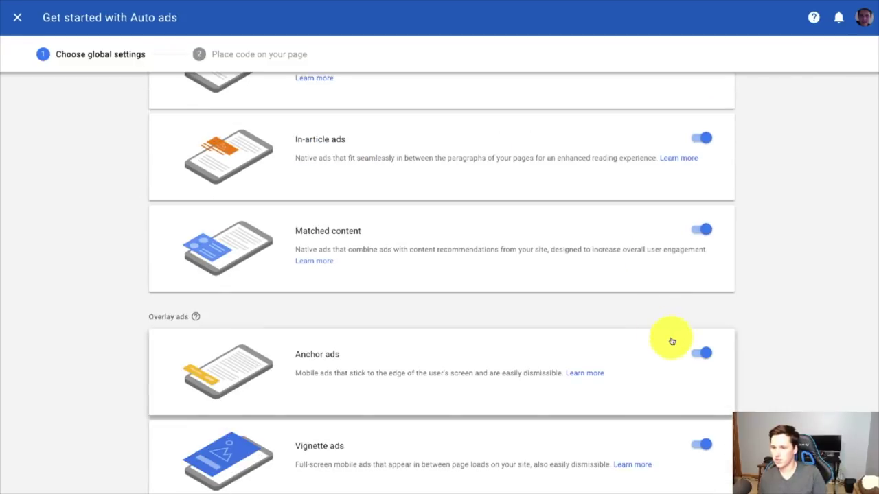
pyautogui.scroll(-2, 676, 344)
pyautogui.click(721, 443)
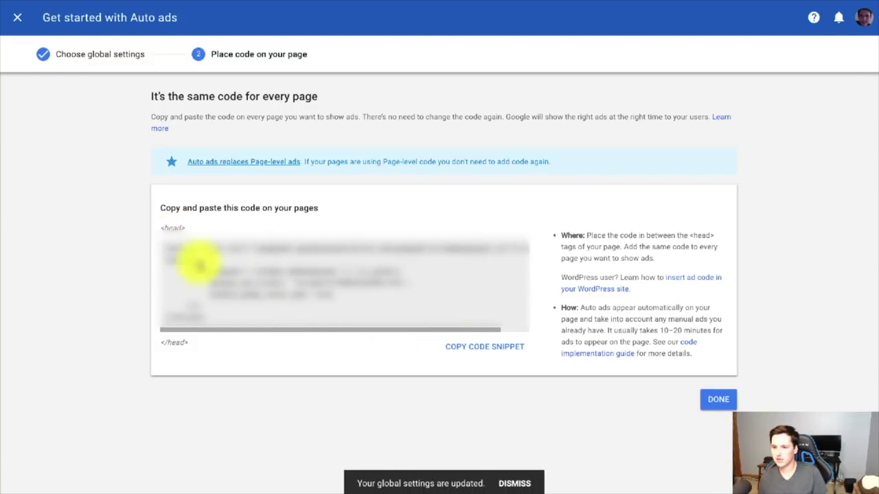
pyautogui.click(471, 348)
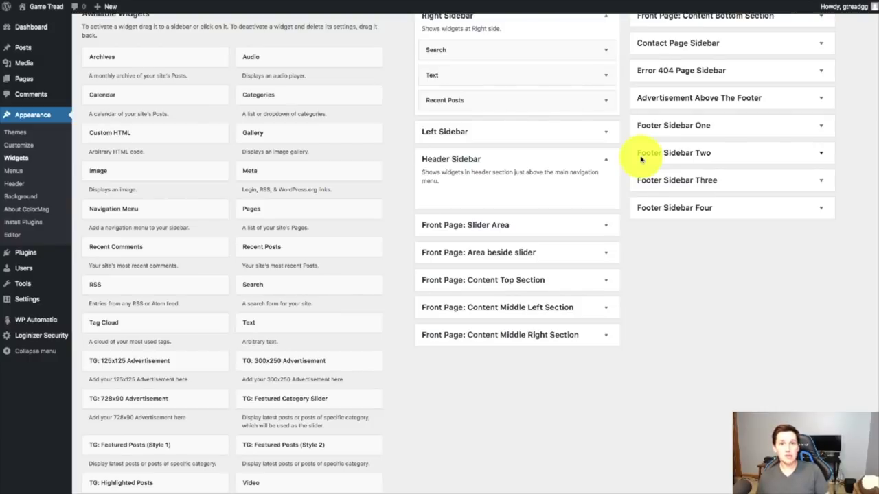